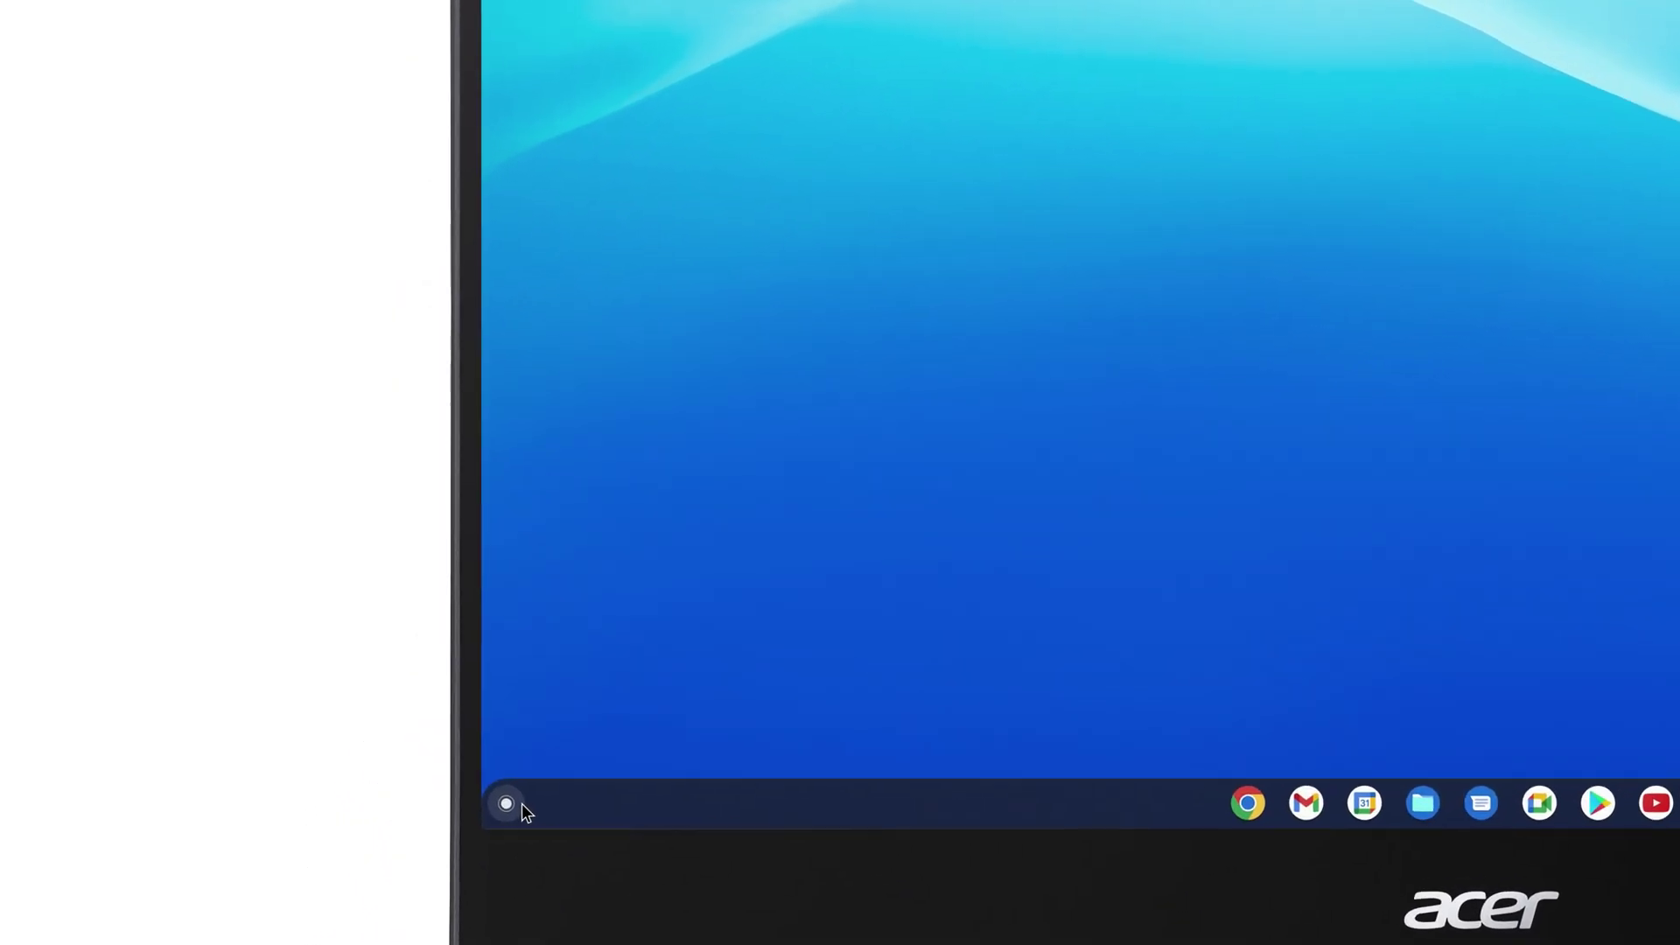
Step: Open the ChromeOS app launcher to show the installed apps, including Family Link
left_click(408, 557)
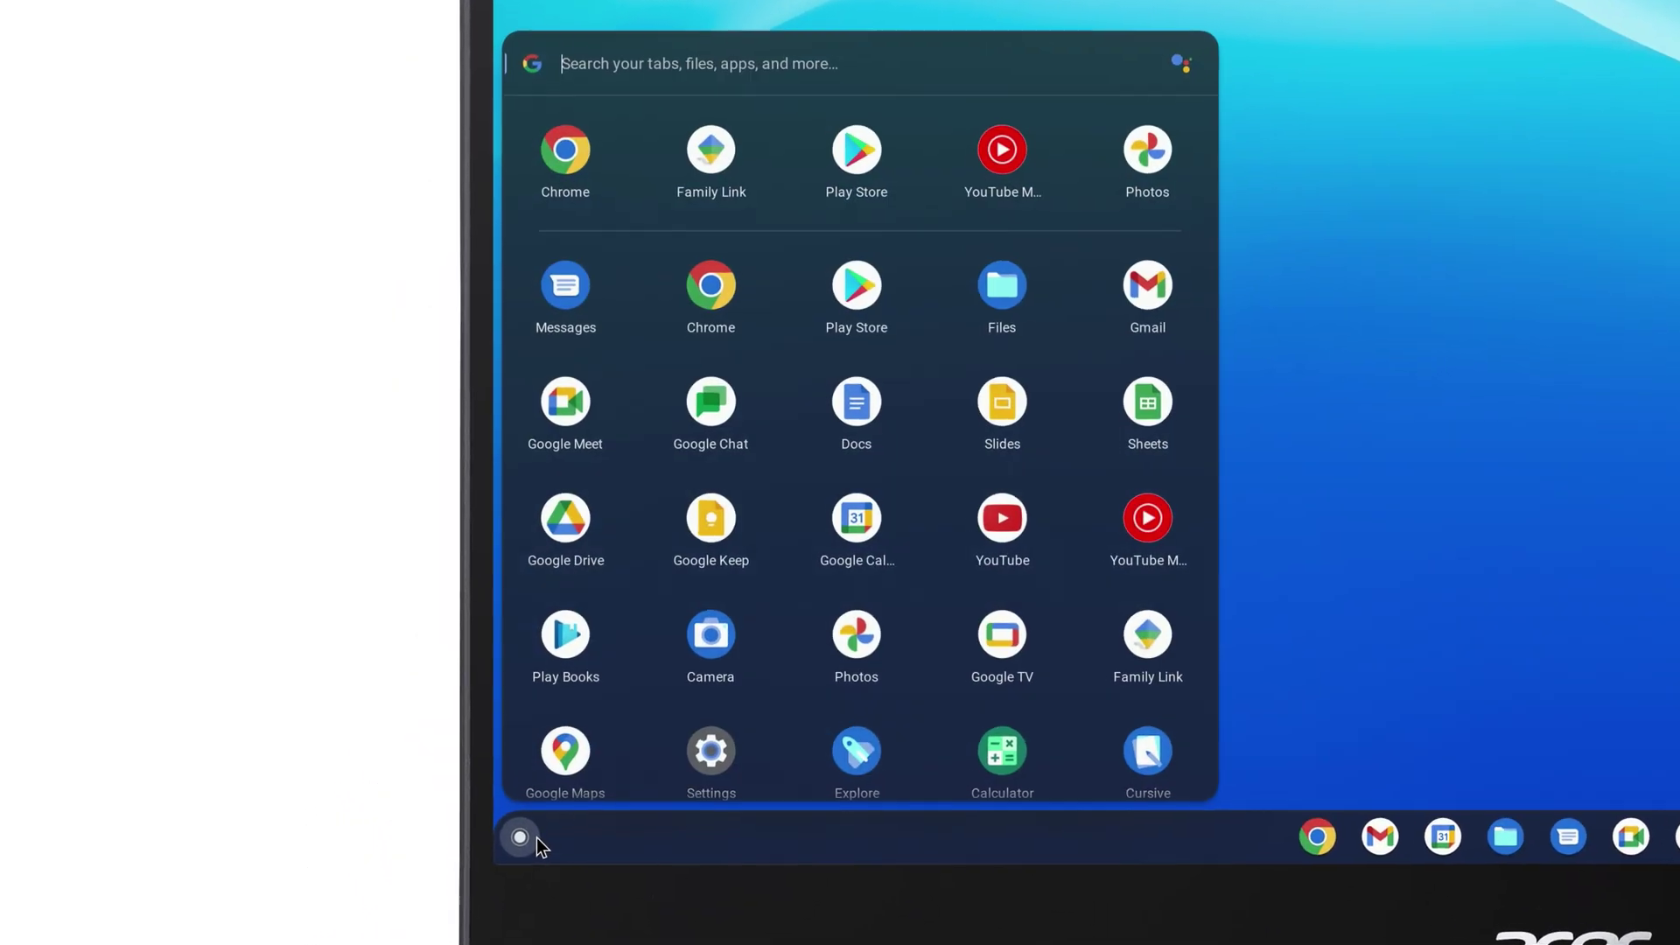
Step: Launch Family Link, open the first child's profile, and show the full app activity list
left_click(740, 155)
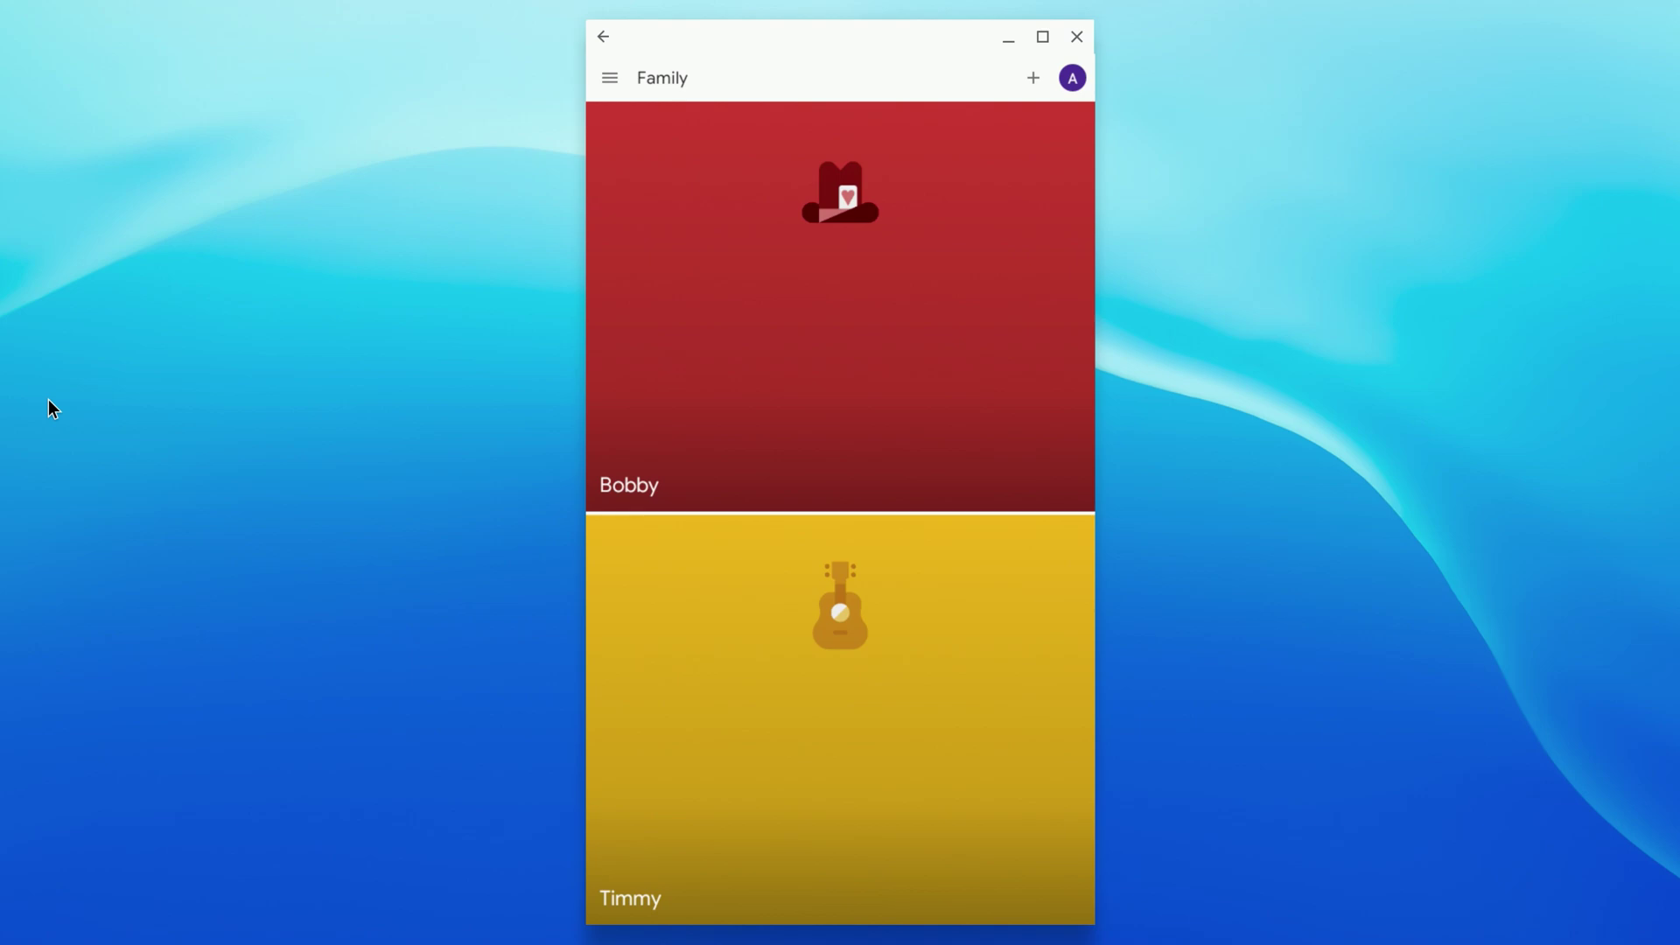
left_click(714, 207)
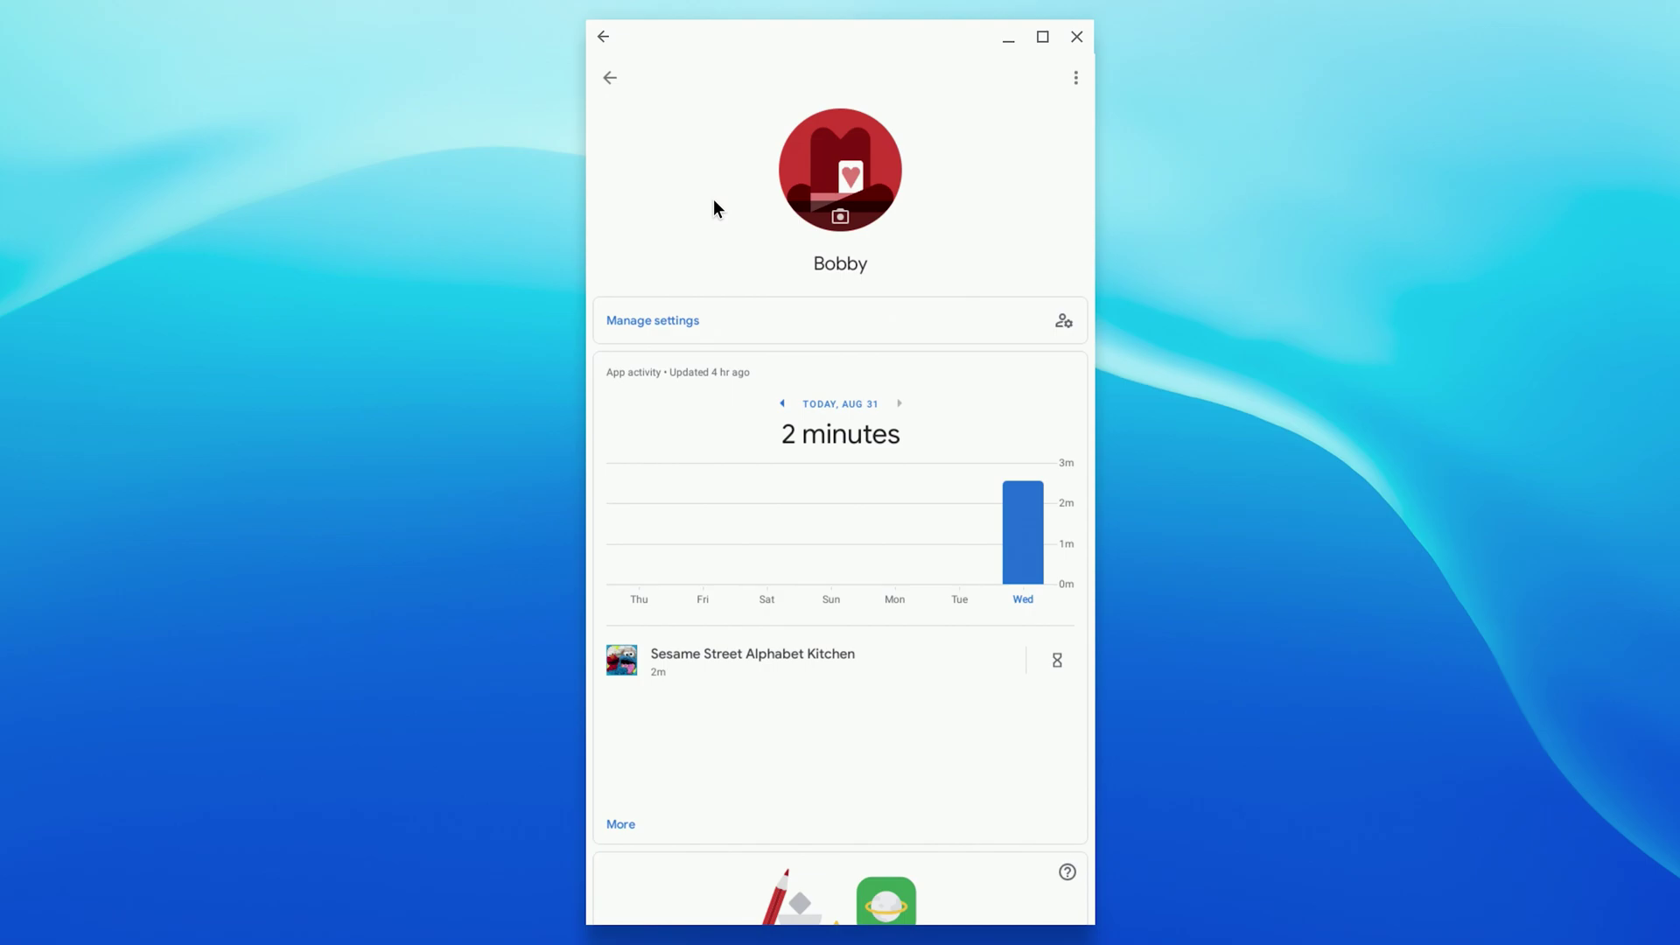
scroll(713, 207, "down", 3)
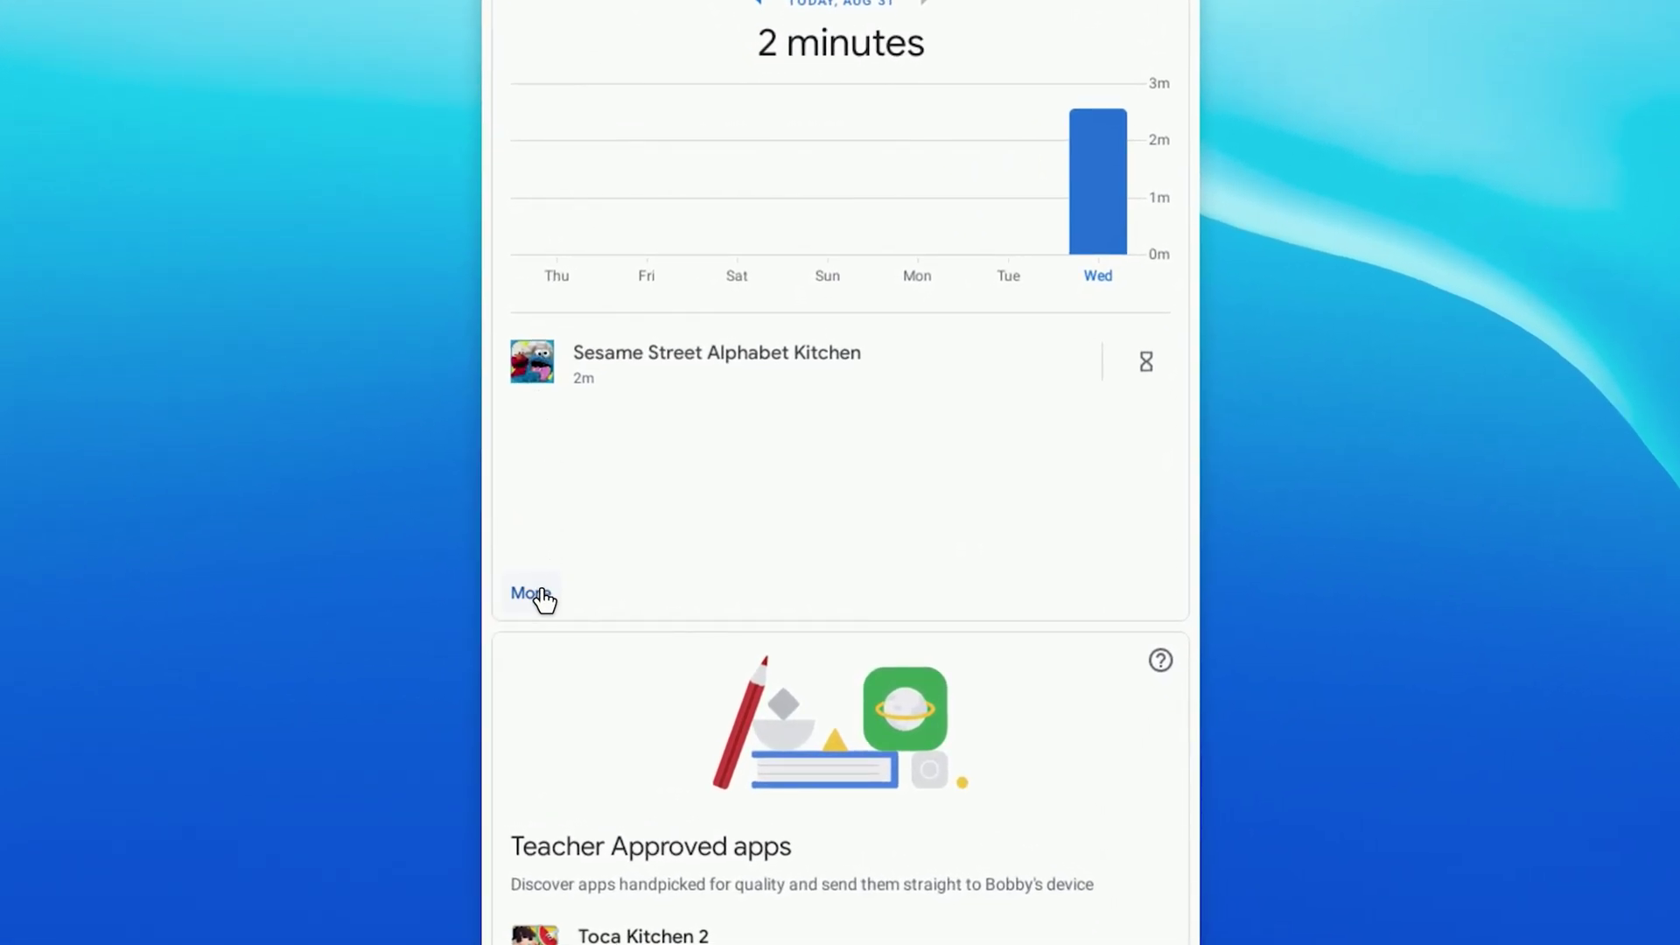
left_click(541, 596)
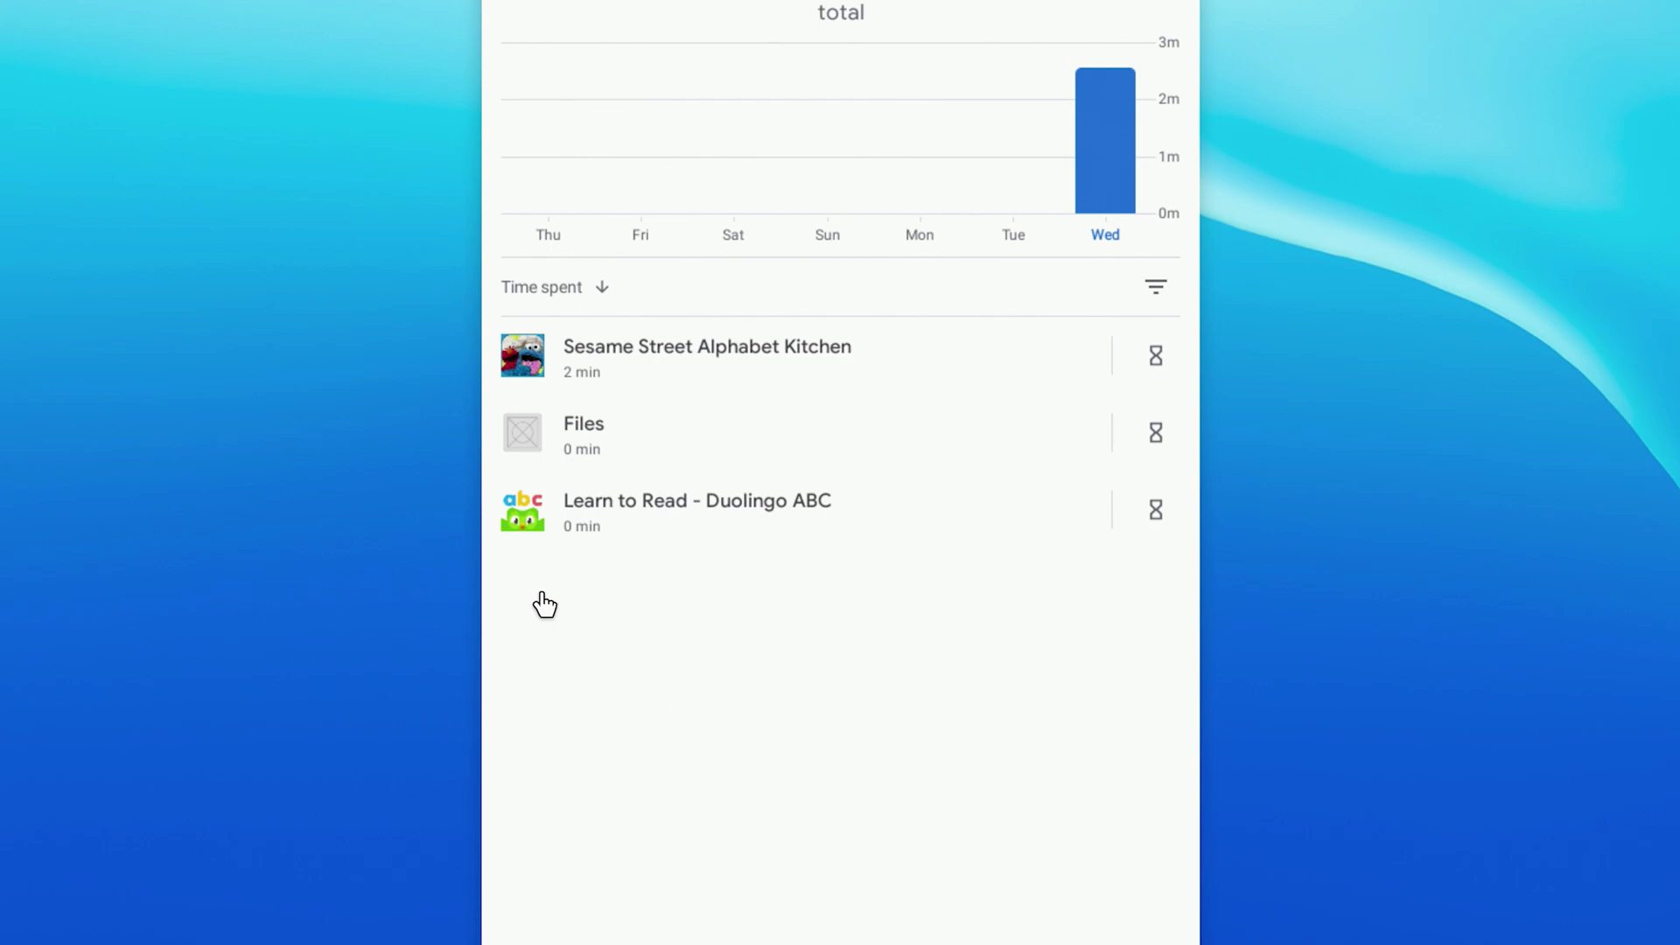
Step: Give Sesame Street Alphabet Kitchen a daily time limit of 0 hr 30 min
left_click(1129, 367)
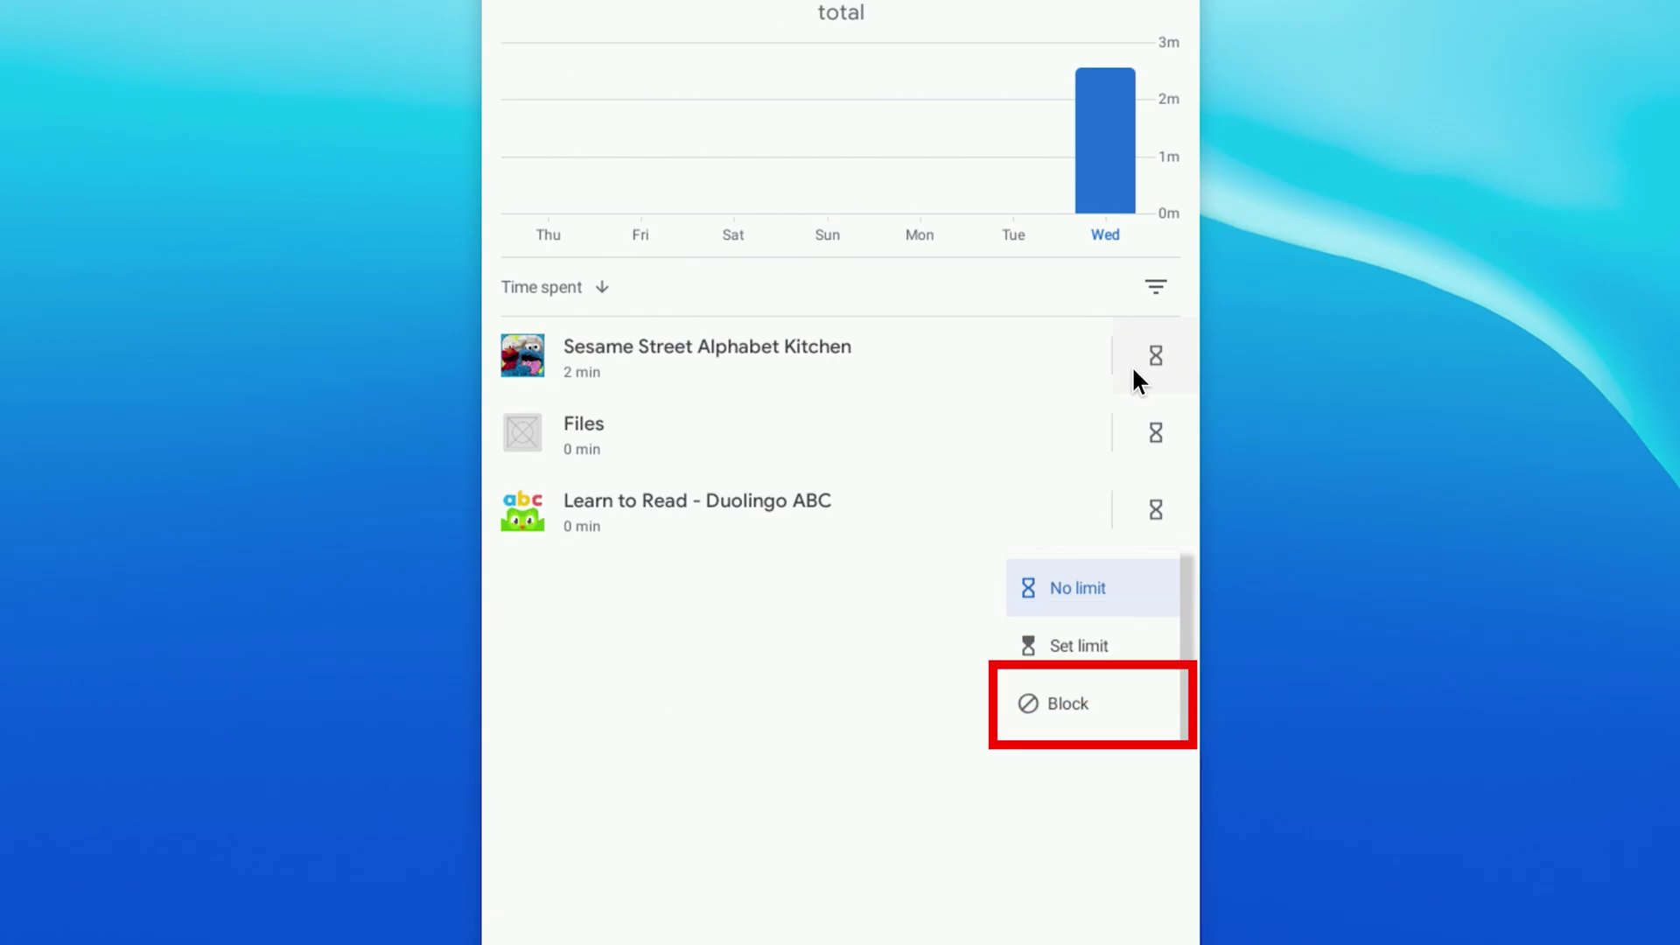
left_click(1087, 635)
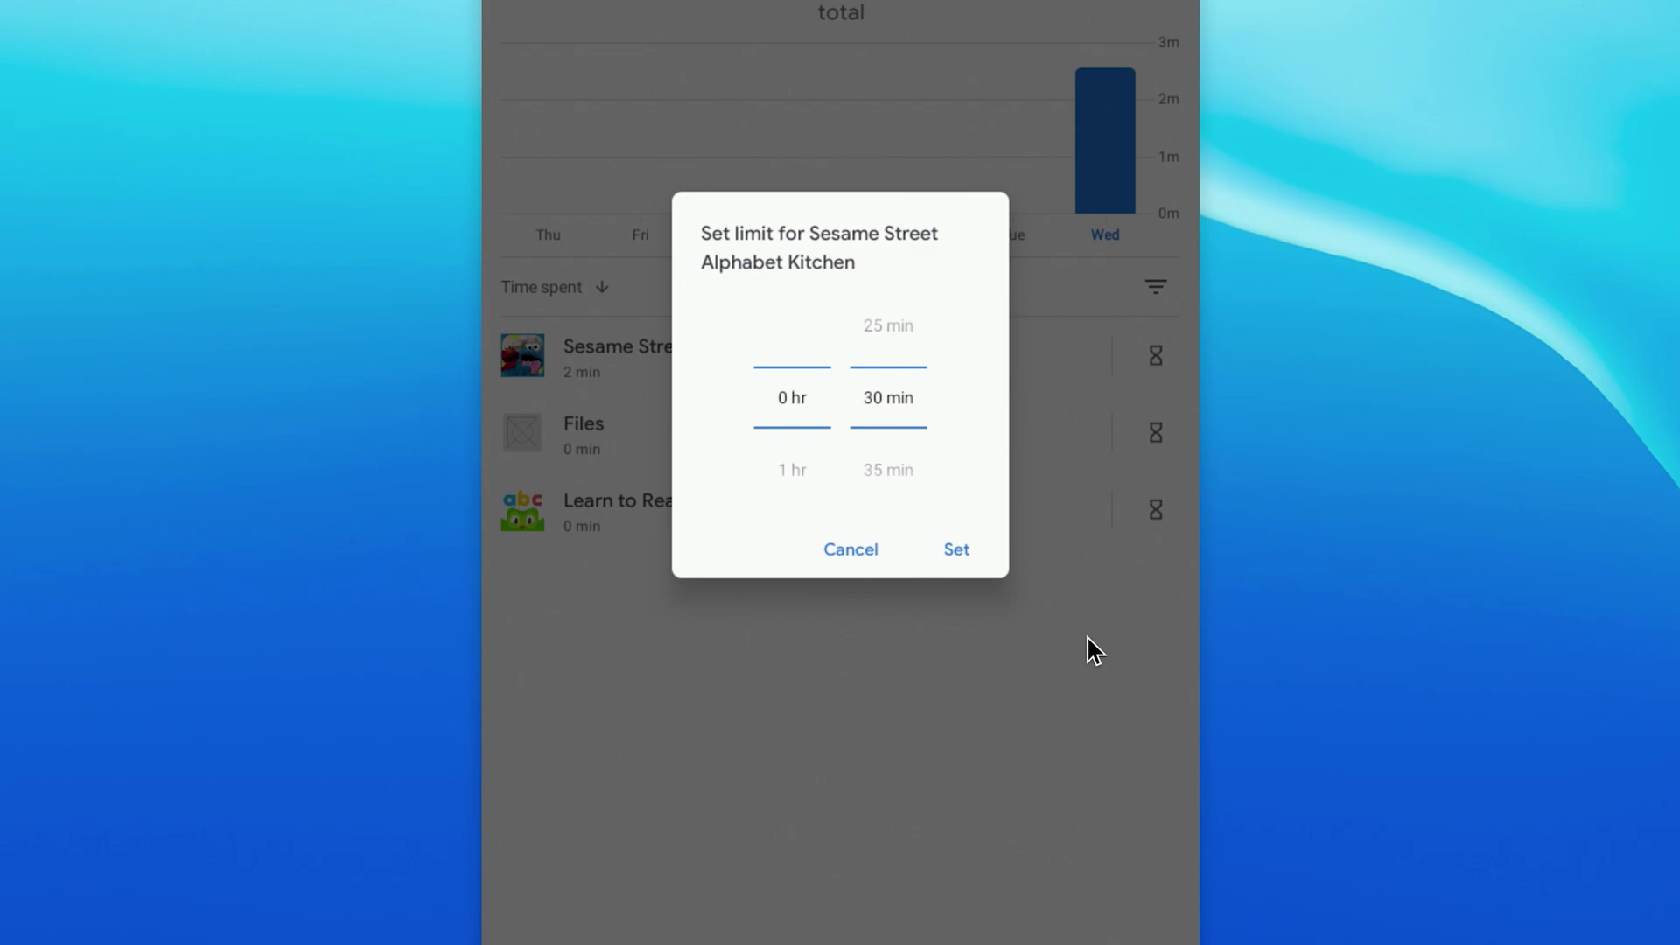
left_click(957, 553)
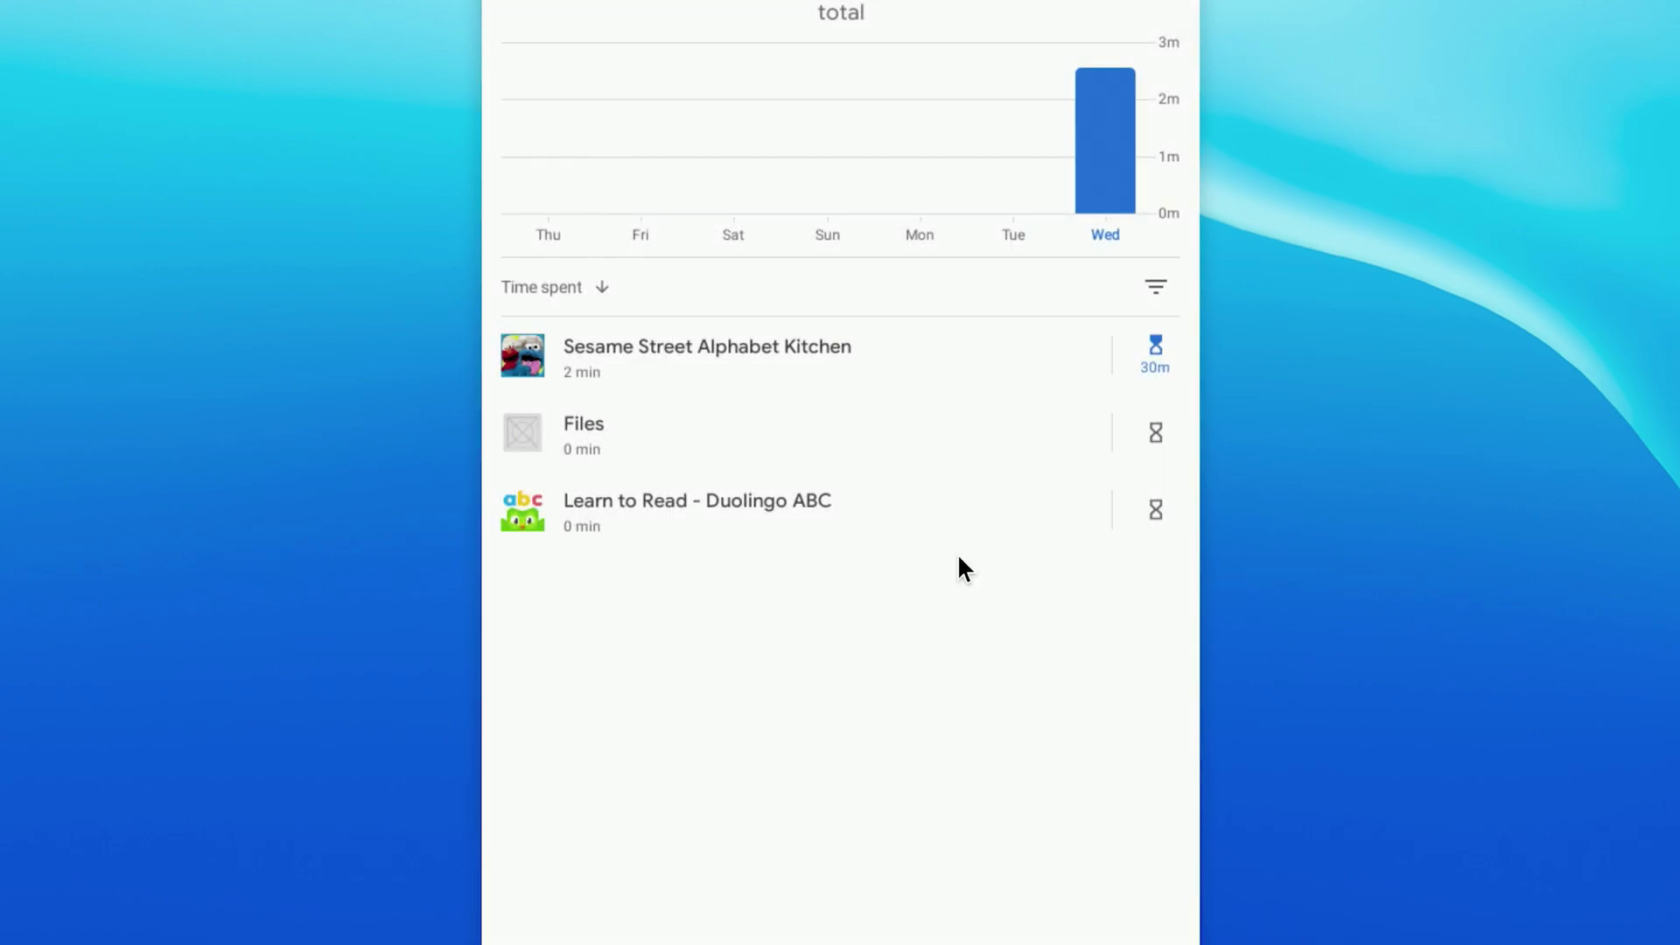
Step: Switch off the Camera permission for Sesame Street Alphabet Kitchen
left_click(797, 382)
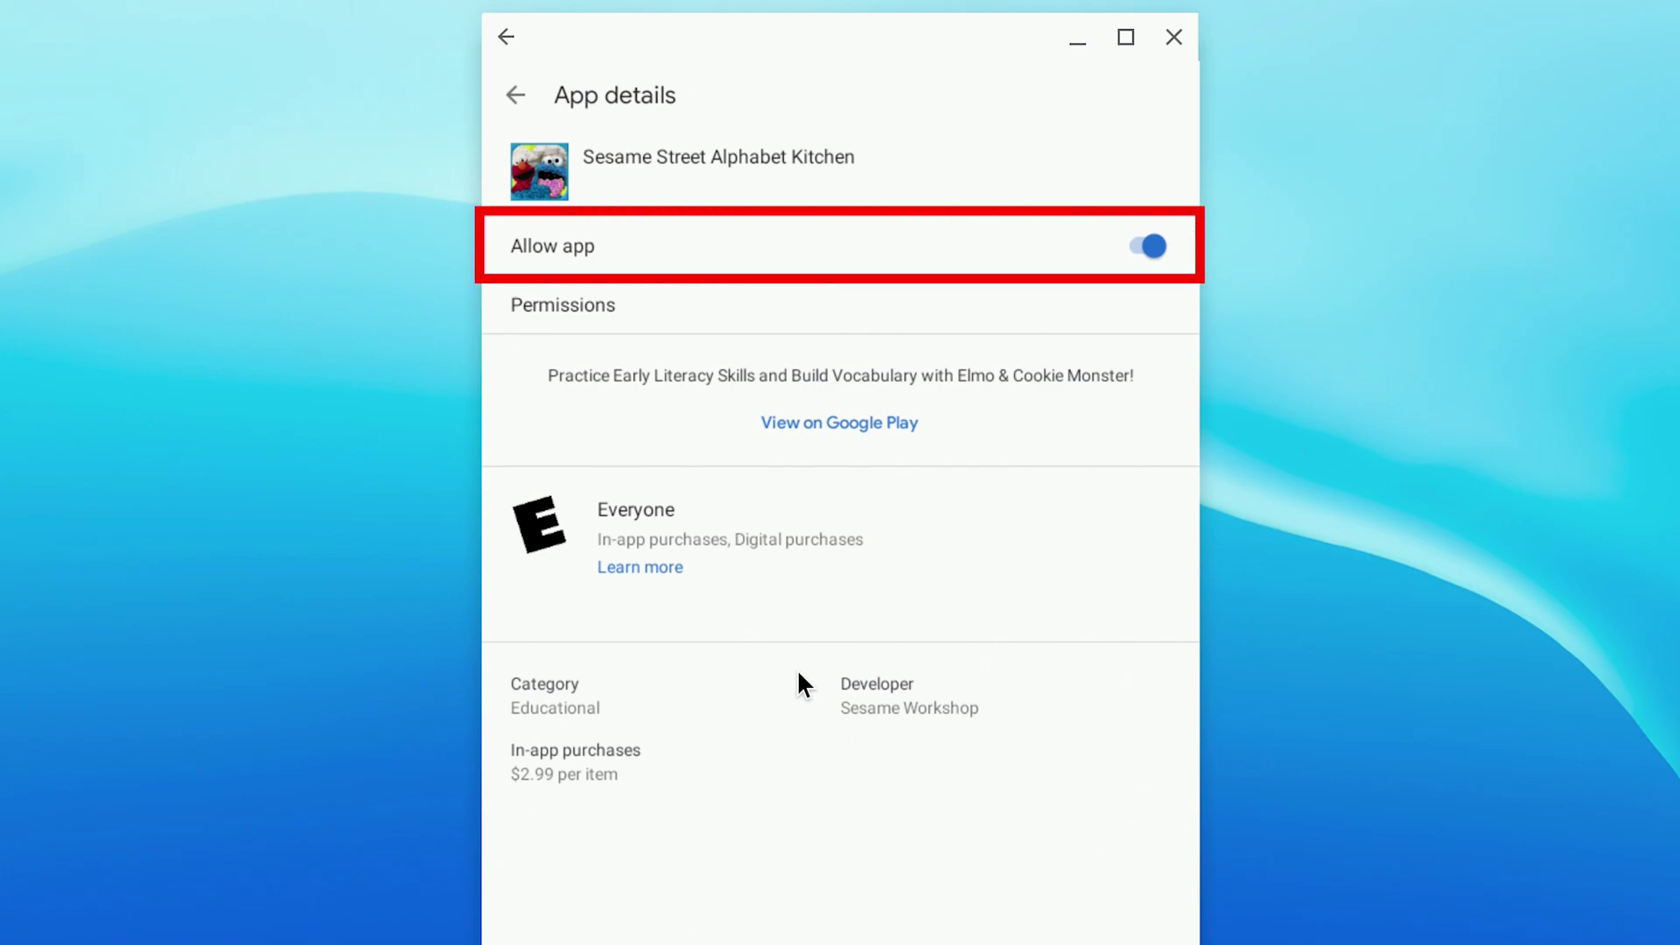
left_click(635, 327)
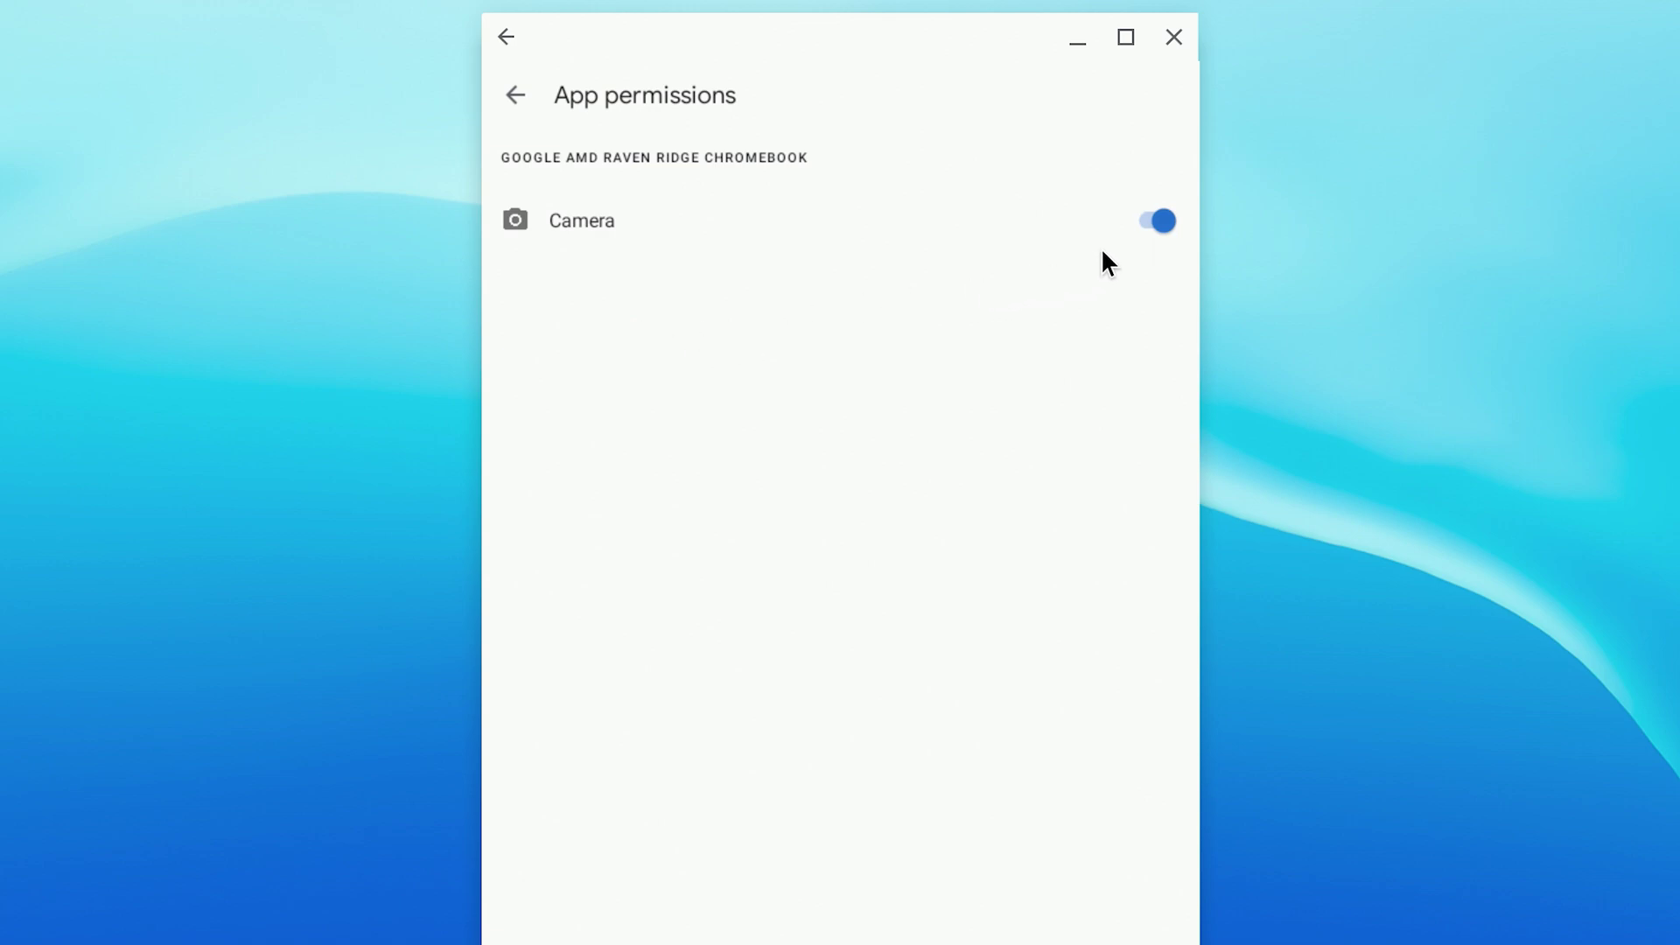
left_click(1153, 221)
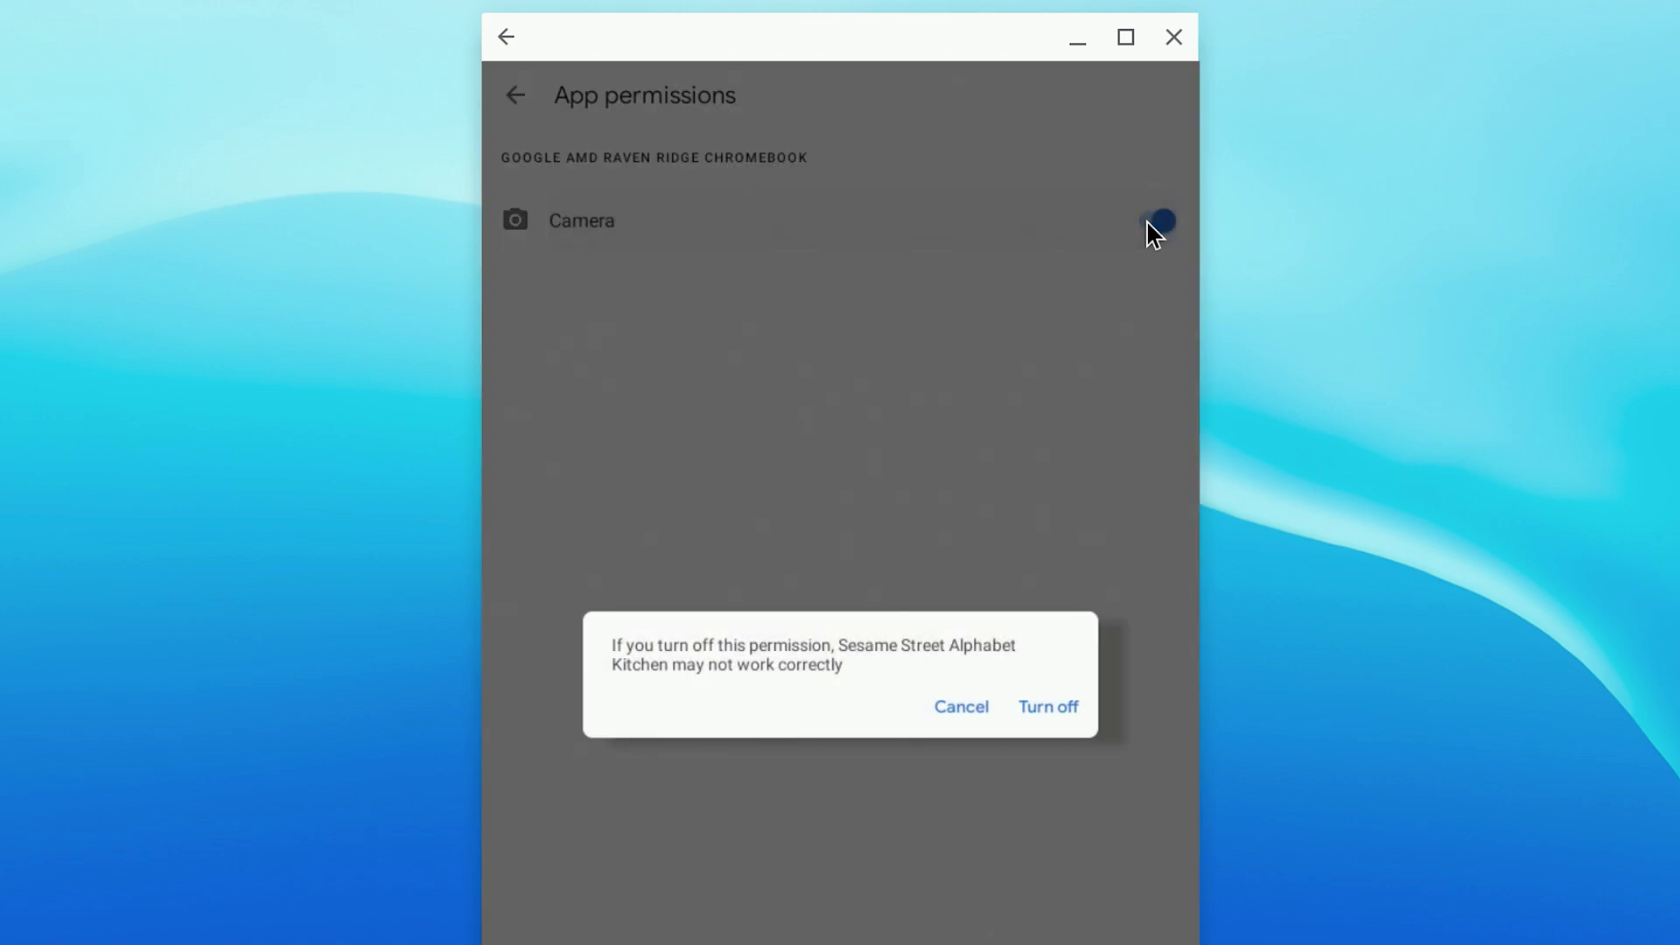
left_click(1043, 706)
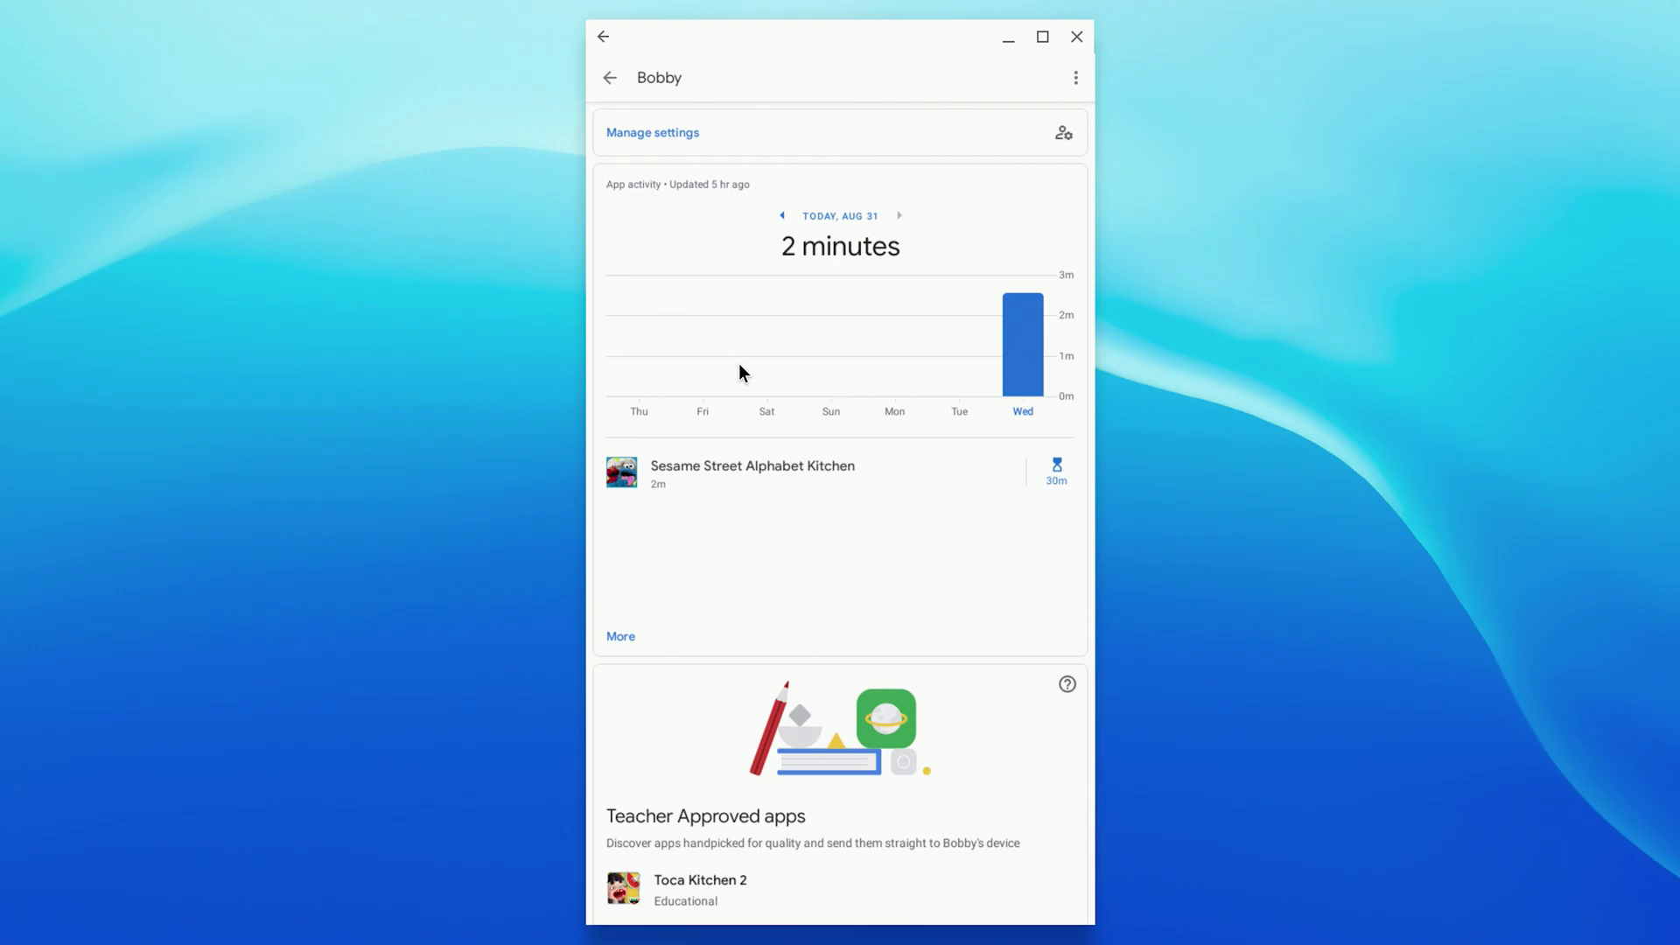
Step: Scroll the child's profile down to the Daily Limit card showing the 3 hr limit
scroll(738, 364, "down", 10)
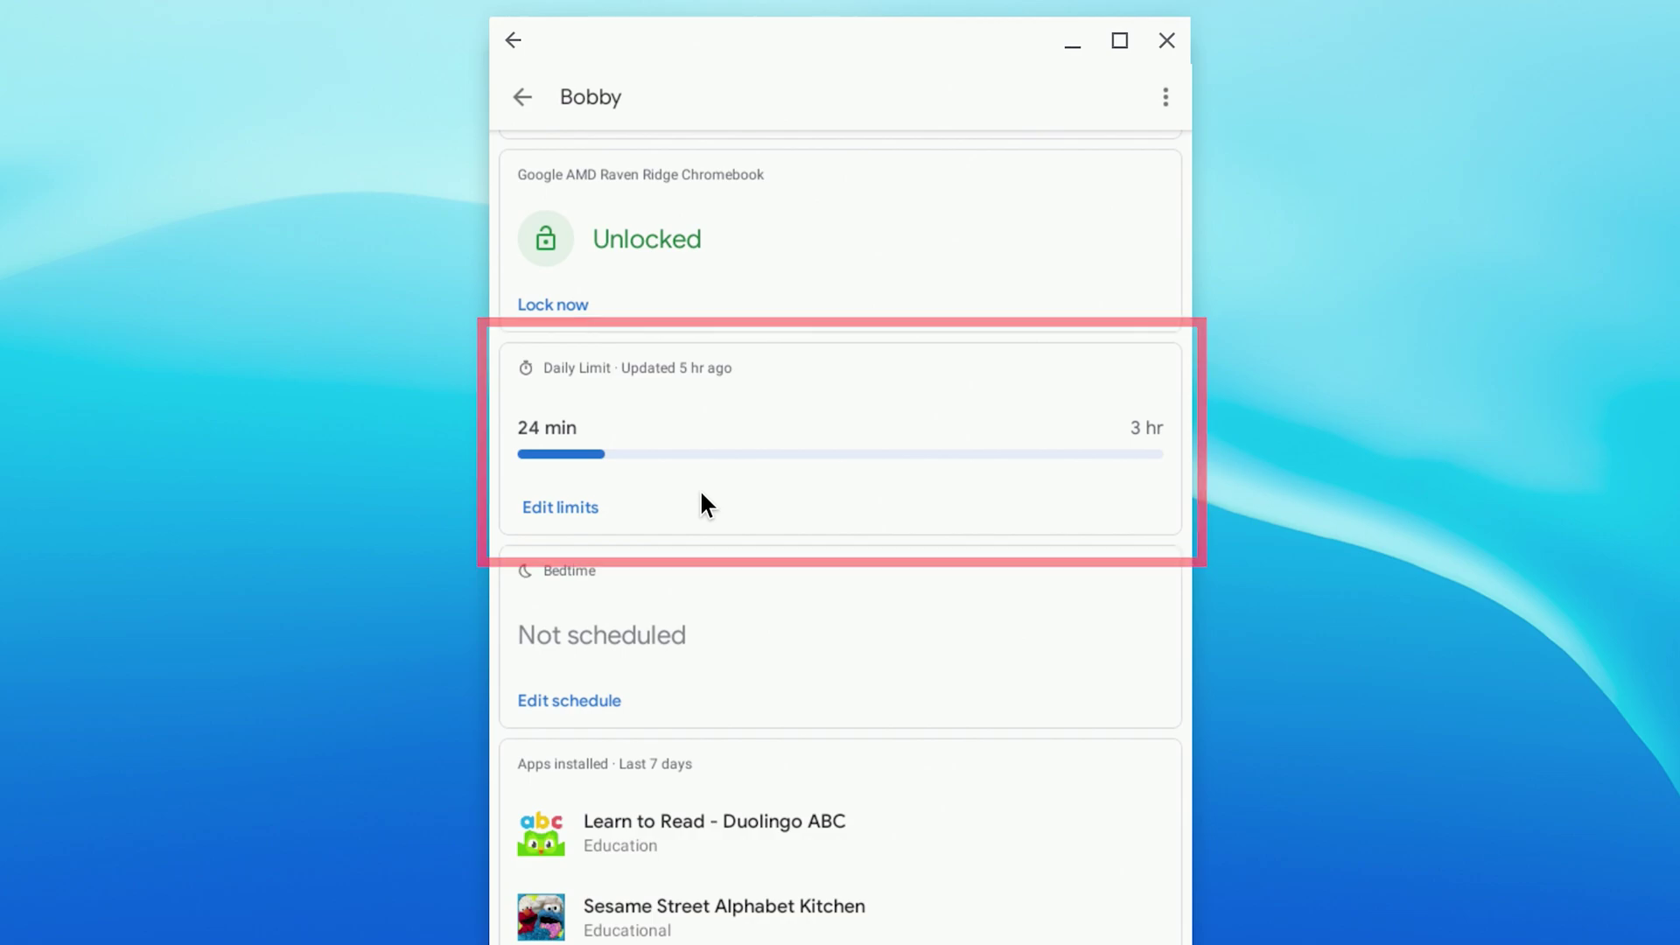
Step: Lower Tuesday's daily limit to 2 hr, leave Thursday unlimited, and save the schedule
left_click(564, 516)
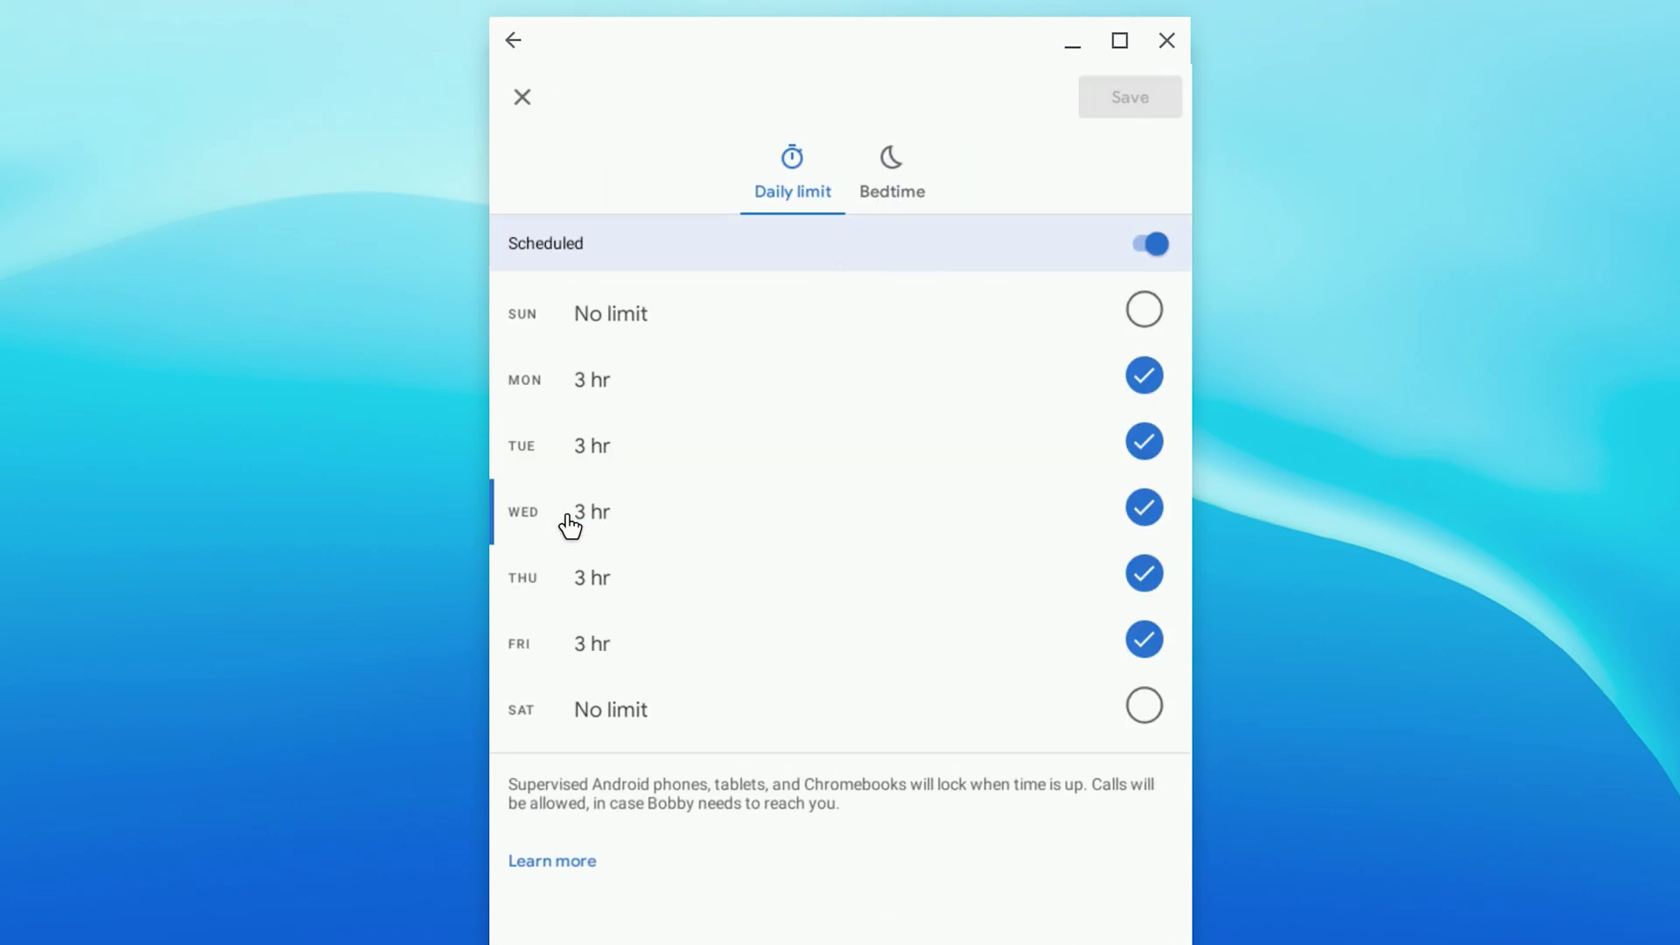
left_click(657, 460)
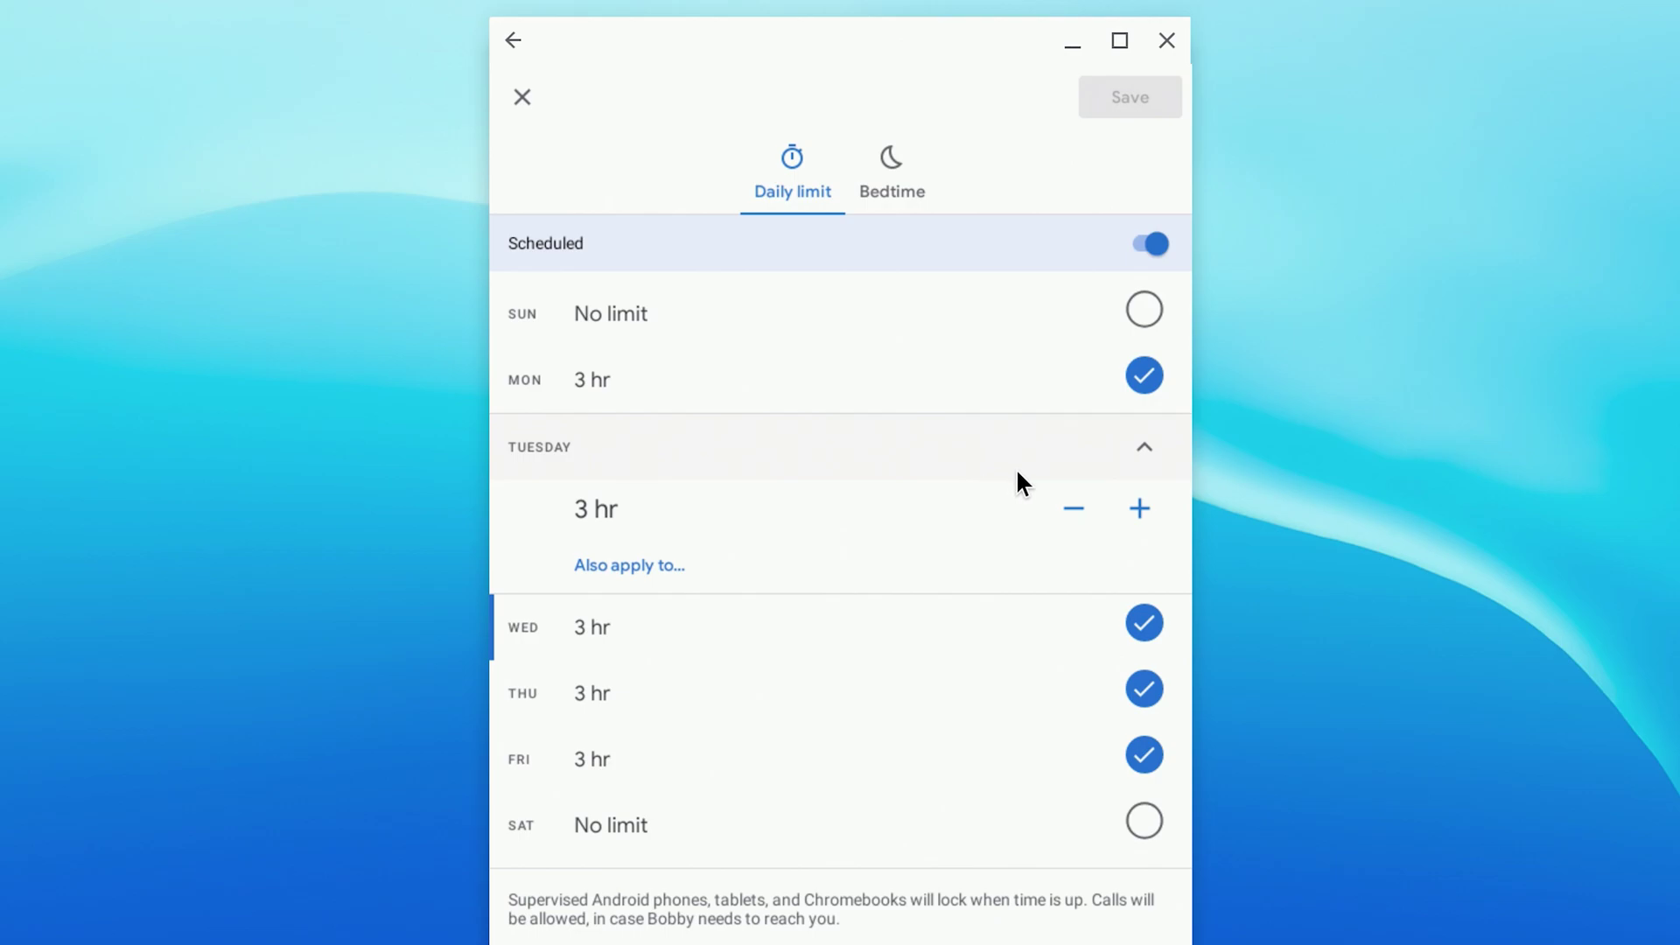
left_click(1066, 508)
left_click(1066, 508)
left_click(1066, 509)
left_click(1066, 508)
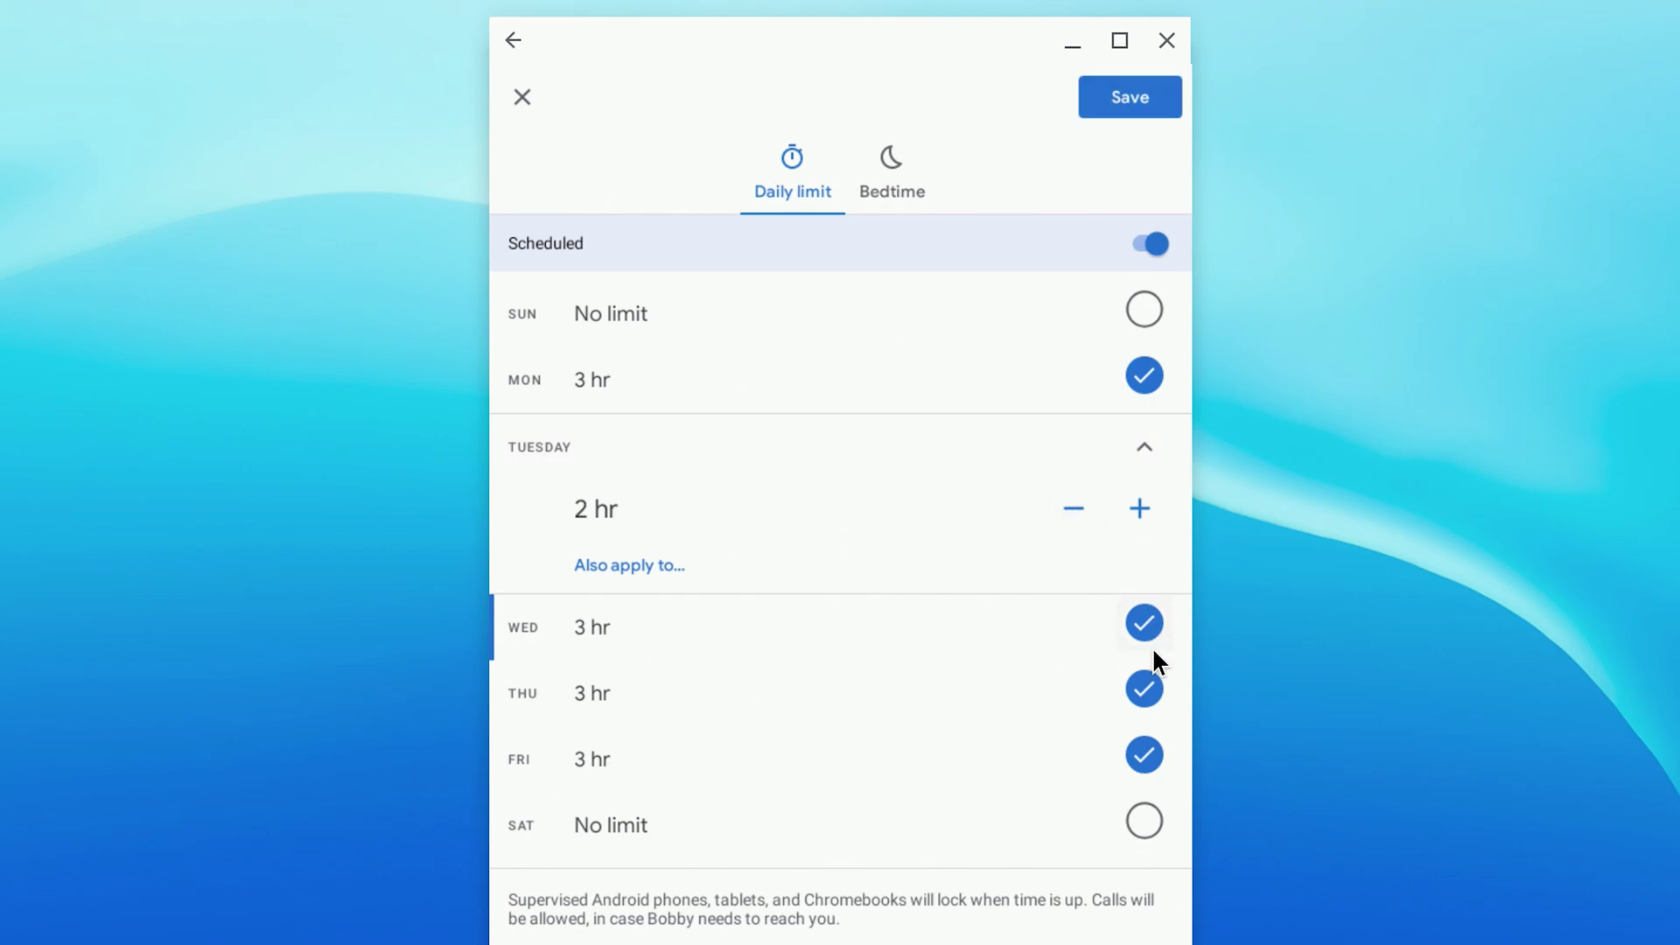
left_click(1146, 690)
left_click(1137, 112)
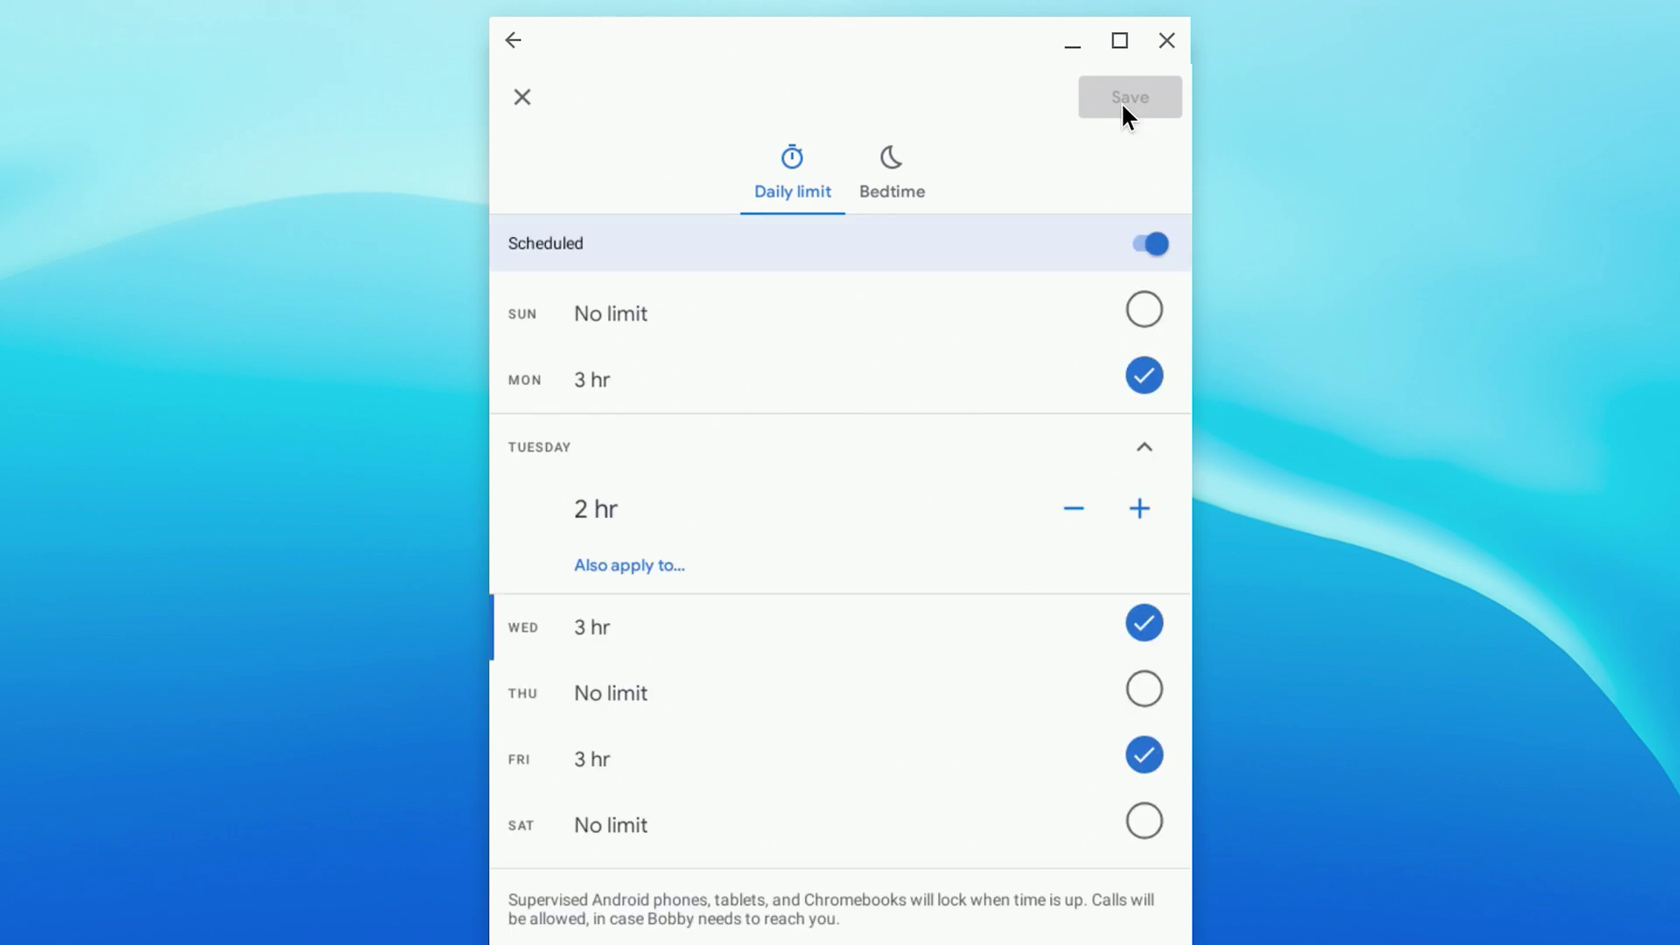
Step: Turn on the scheduled 8 PM – 7 AM bedtime and check Sunday's lock and unlock times
left_click(892, 165)
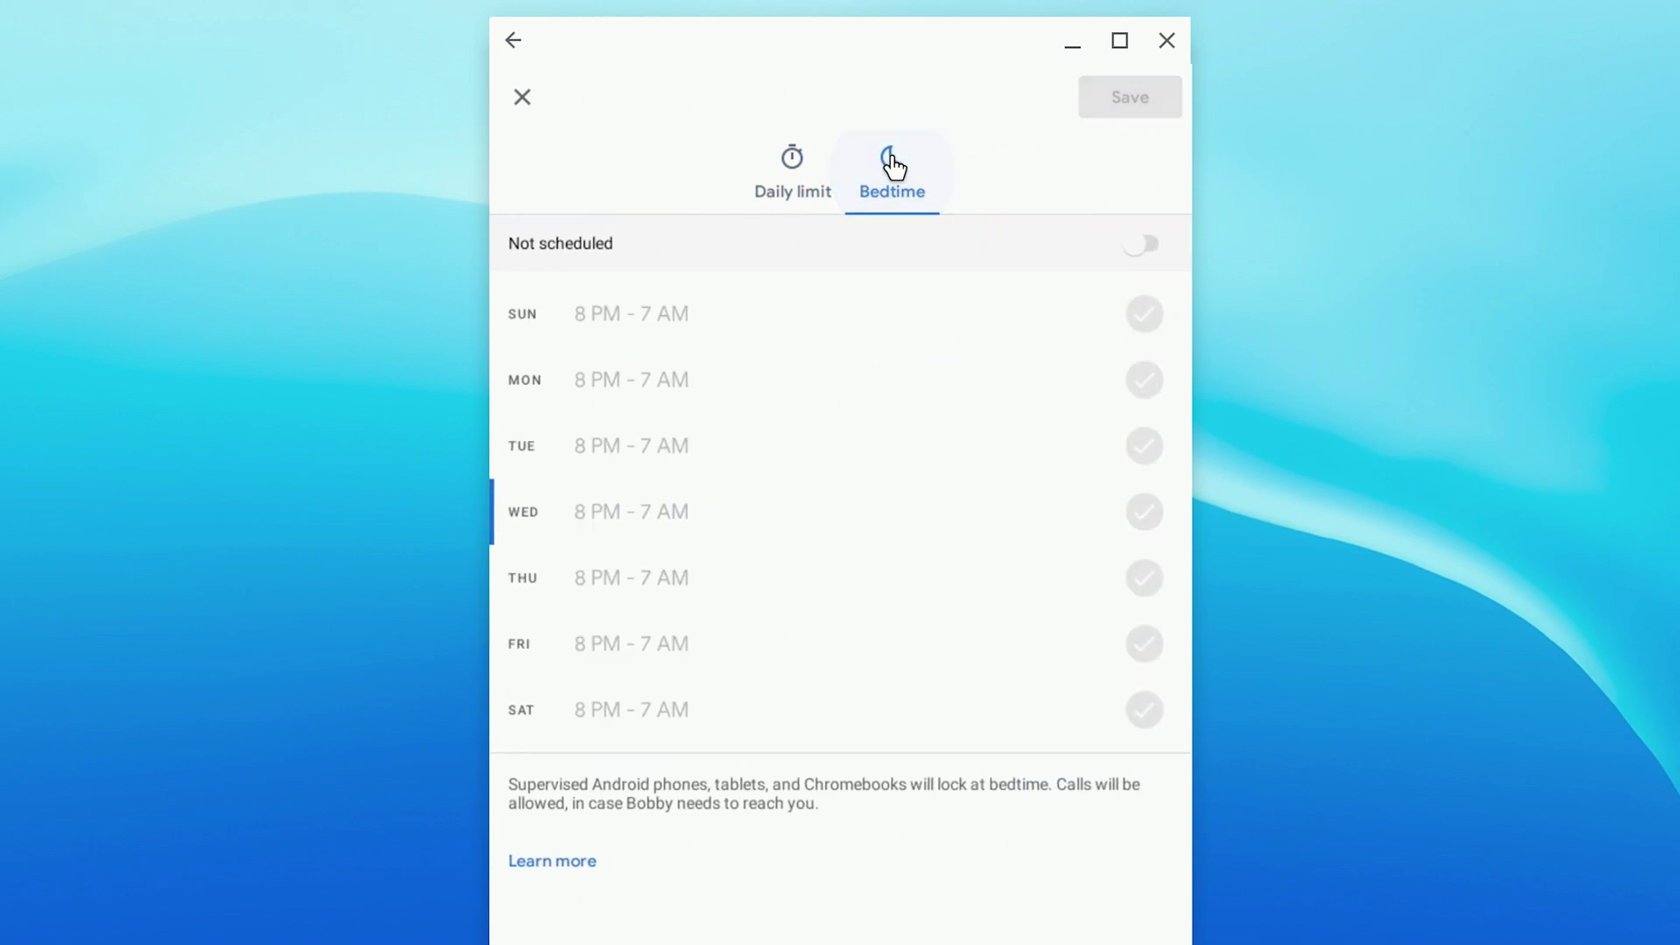
left_click(1147, 246)
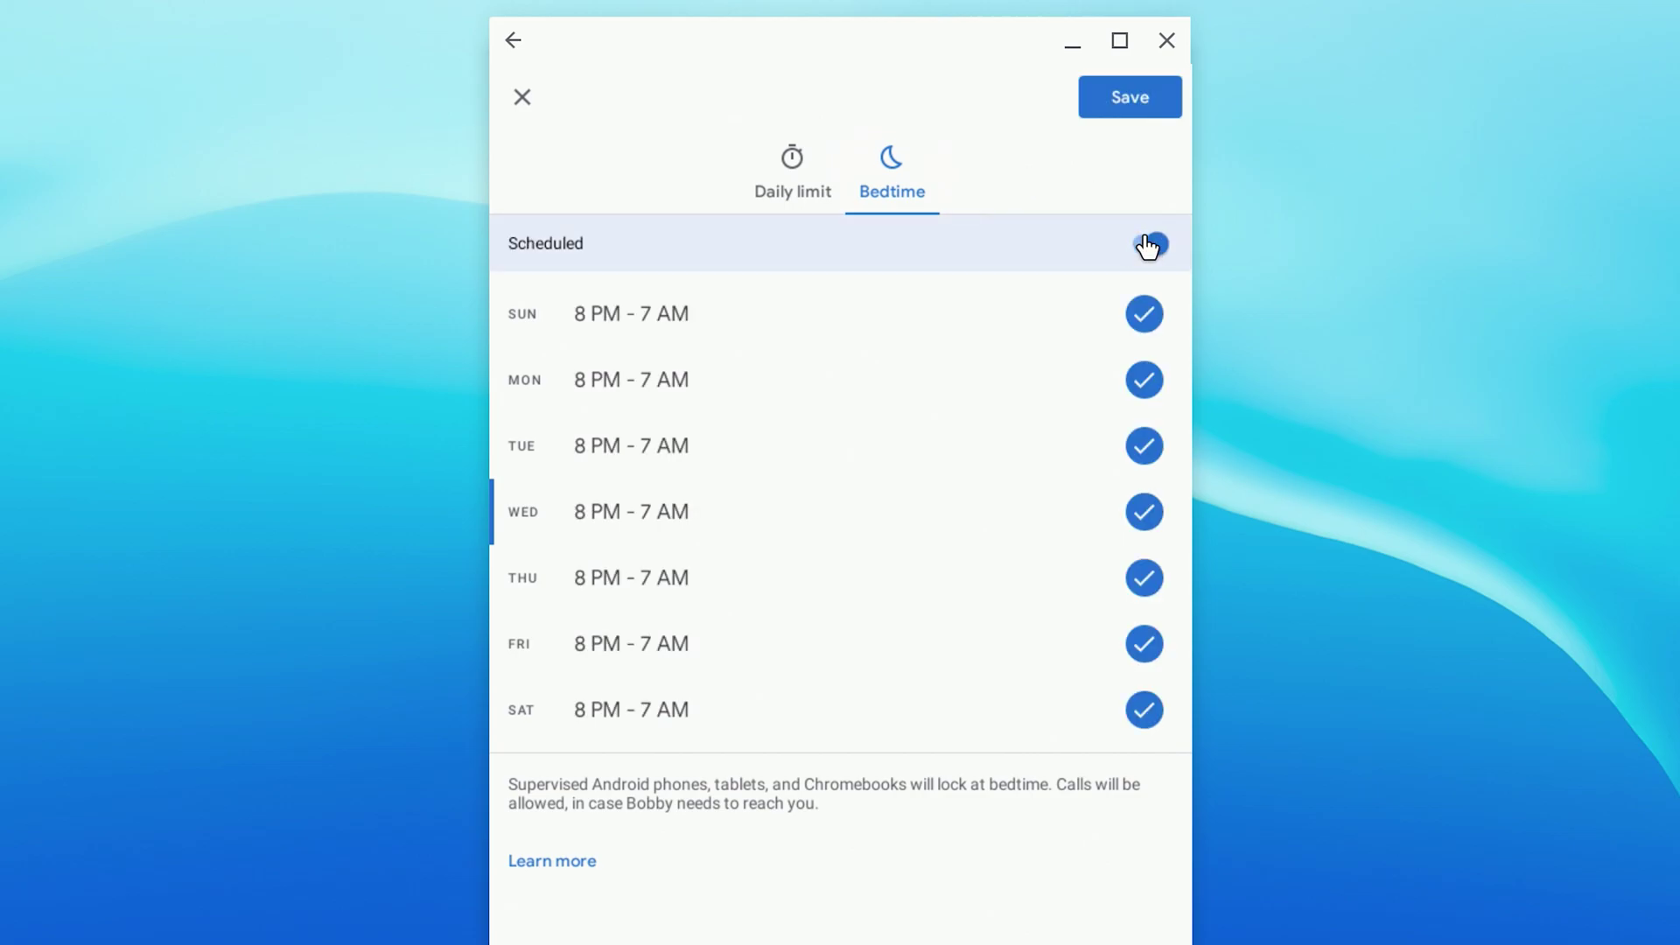
left_click(886, 311)
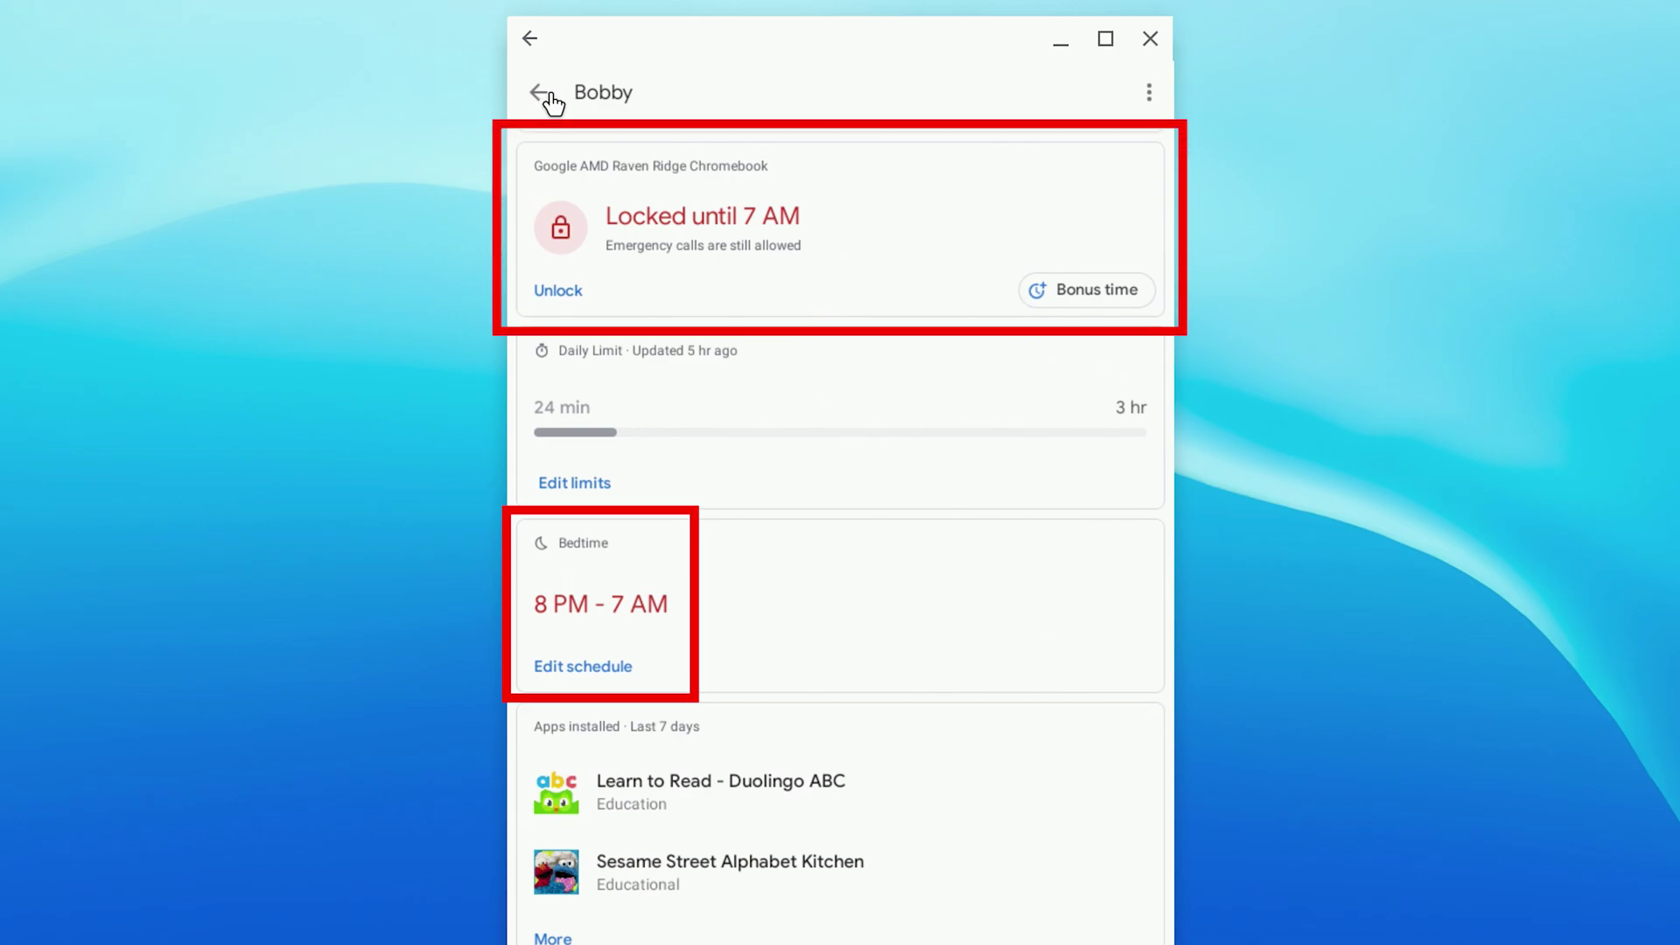
Step: Give the Chromebook 40 minutes of bonus time, unlocking it until 10:37 PM
left_click(1038, 288)
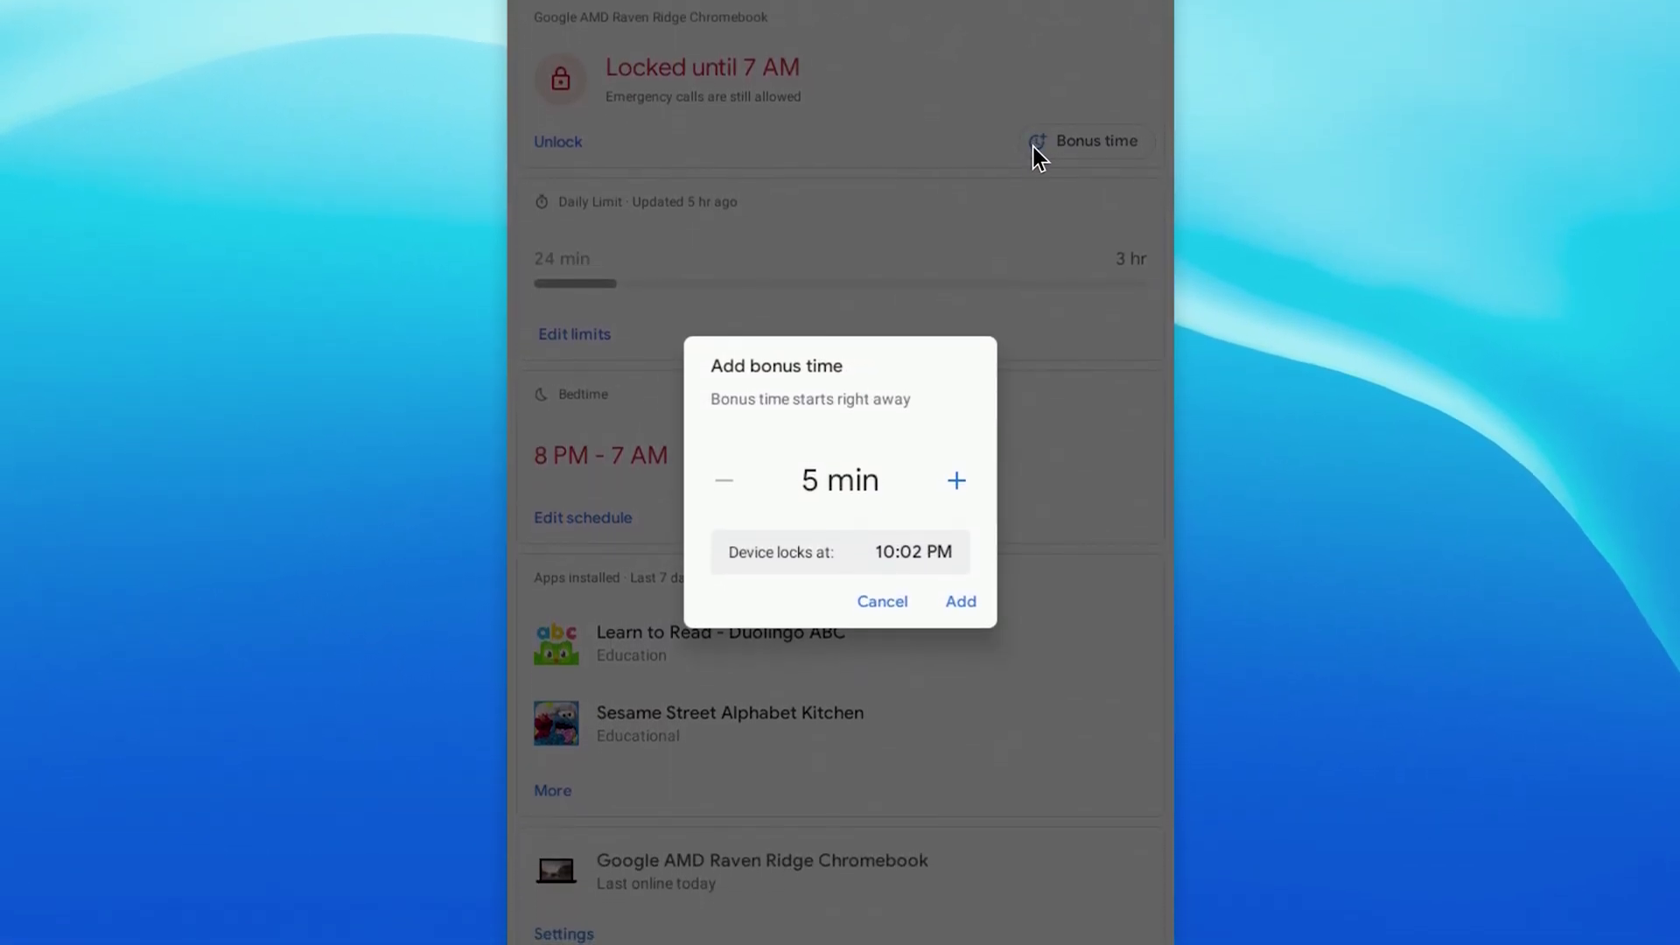
left_click(958, 501)
left_click(958, 502)
left_click(958, 502)
left_click(958, 501)
left_click(958, 502)
left_click(958, 502)
left_click(958, 501)
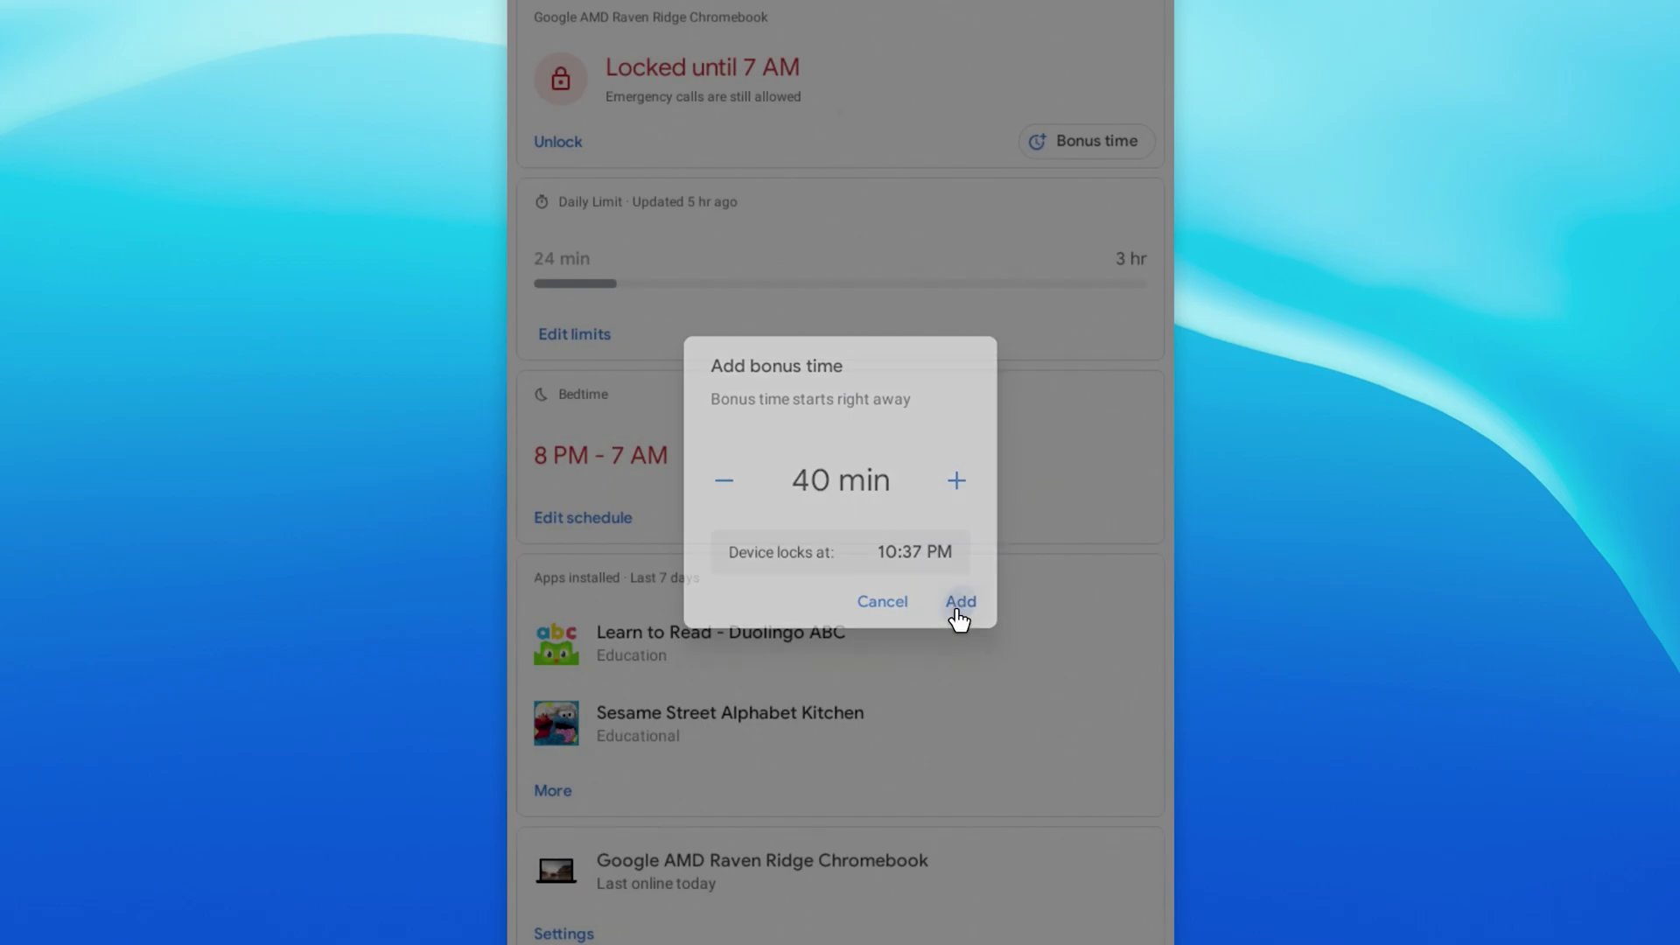
left_click(960, 603)
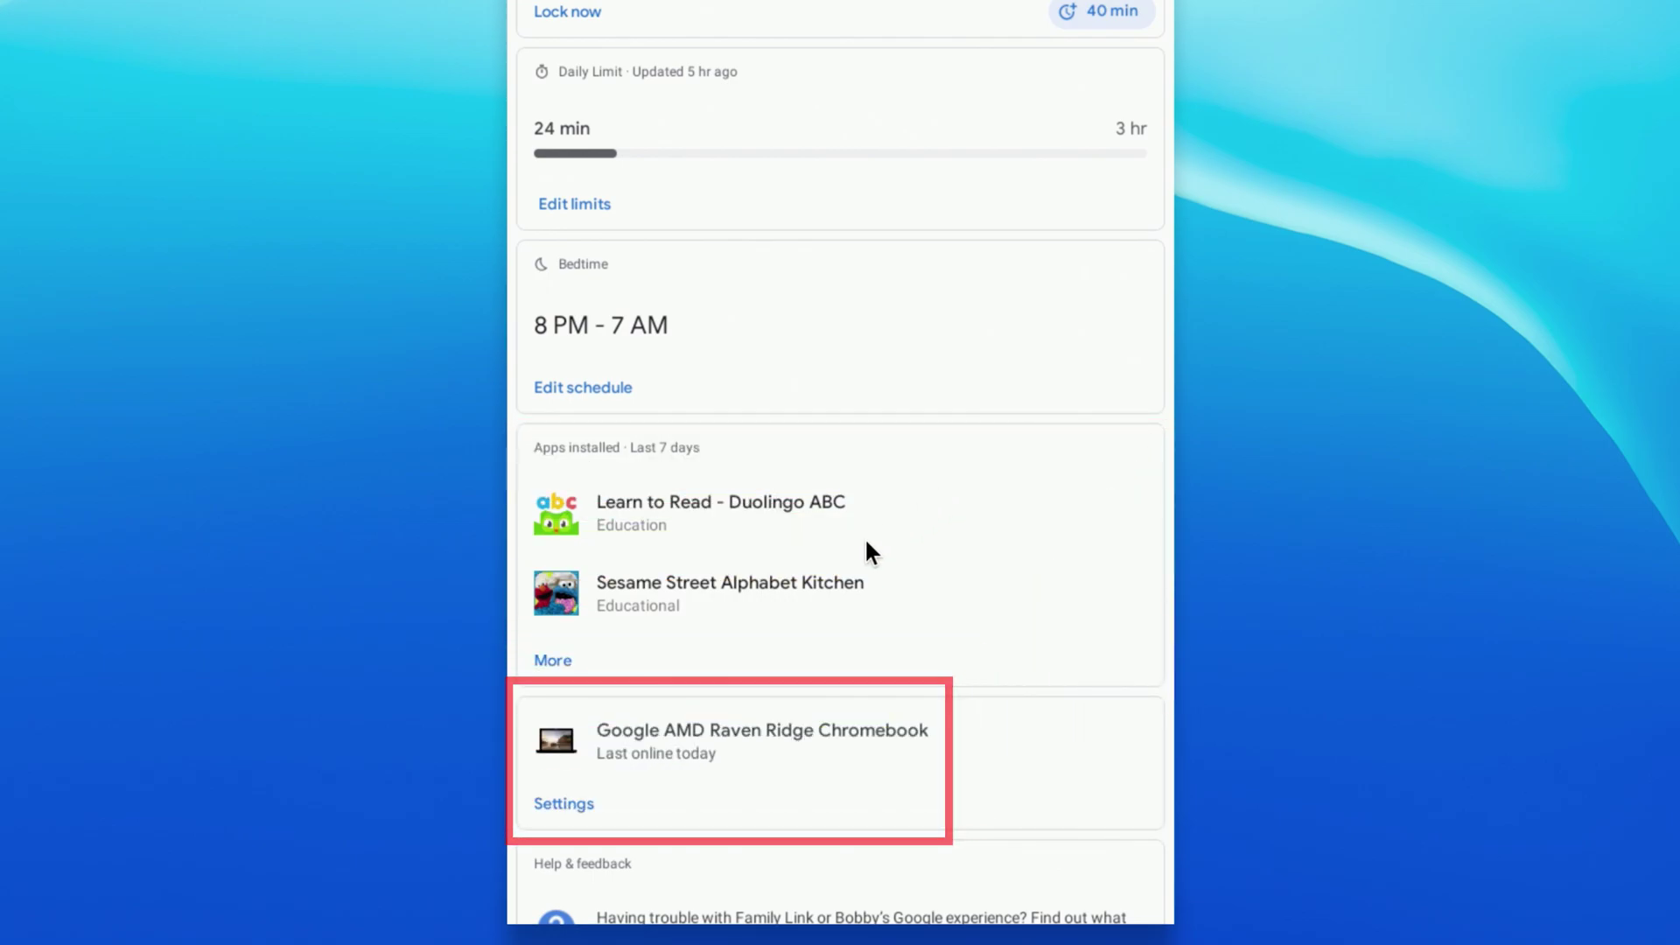
Step: In the Chromebook's app permissions, set Contacts to Only parents
left_click(582, 803)
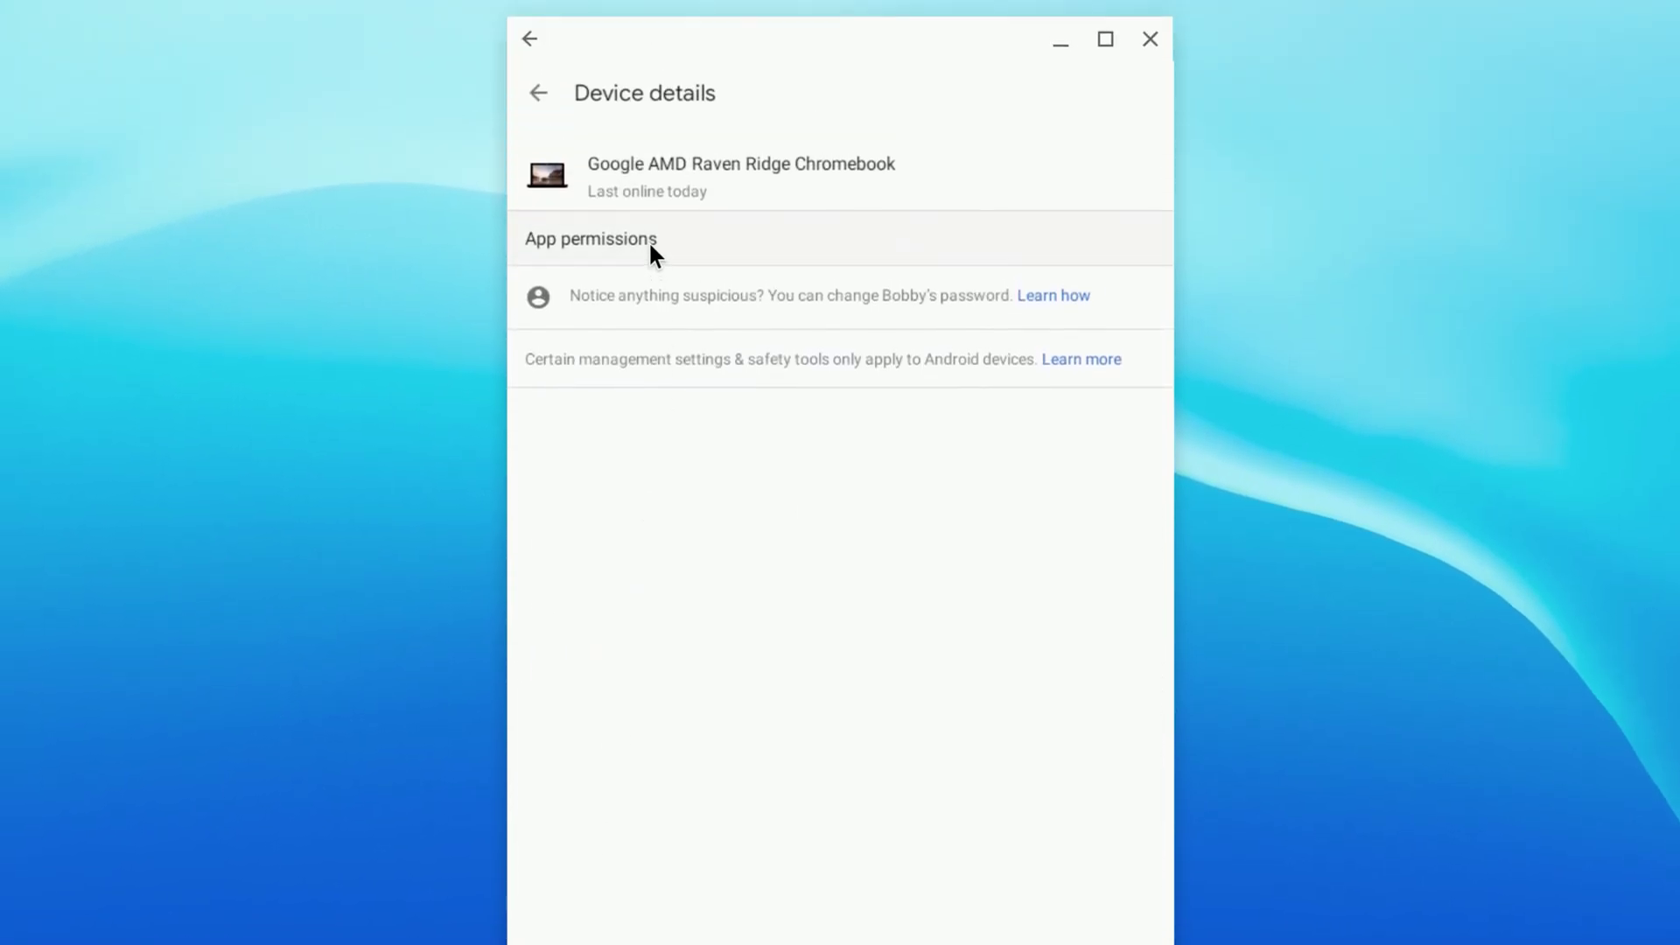
left_click(652, 255)
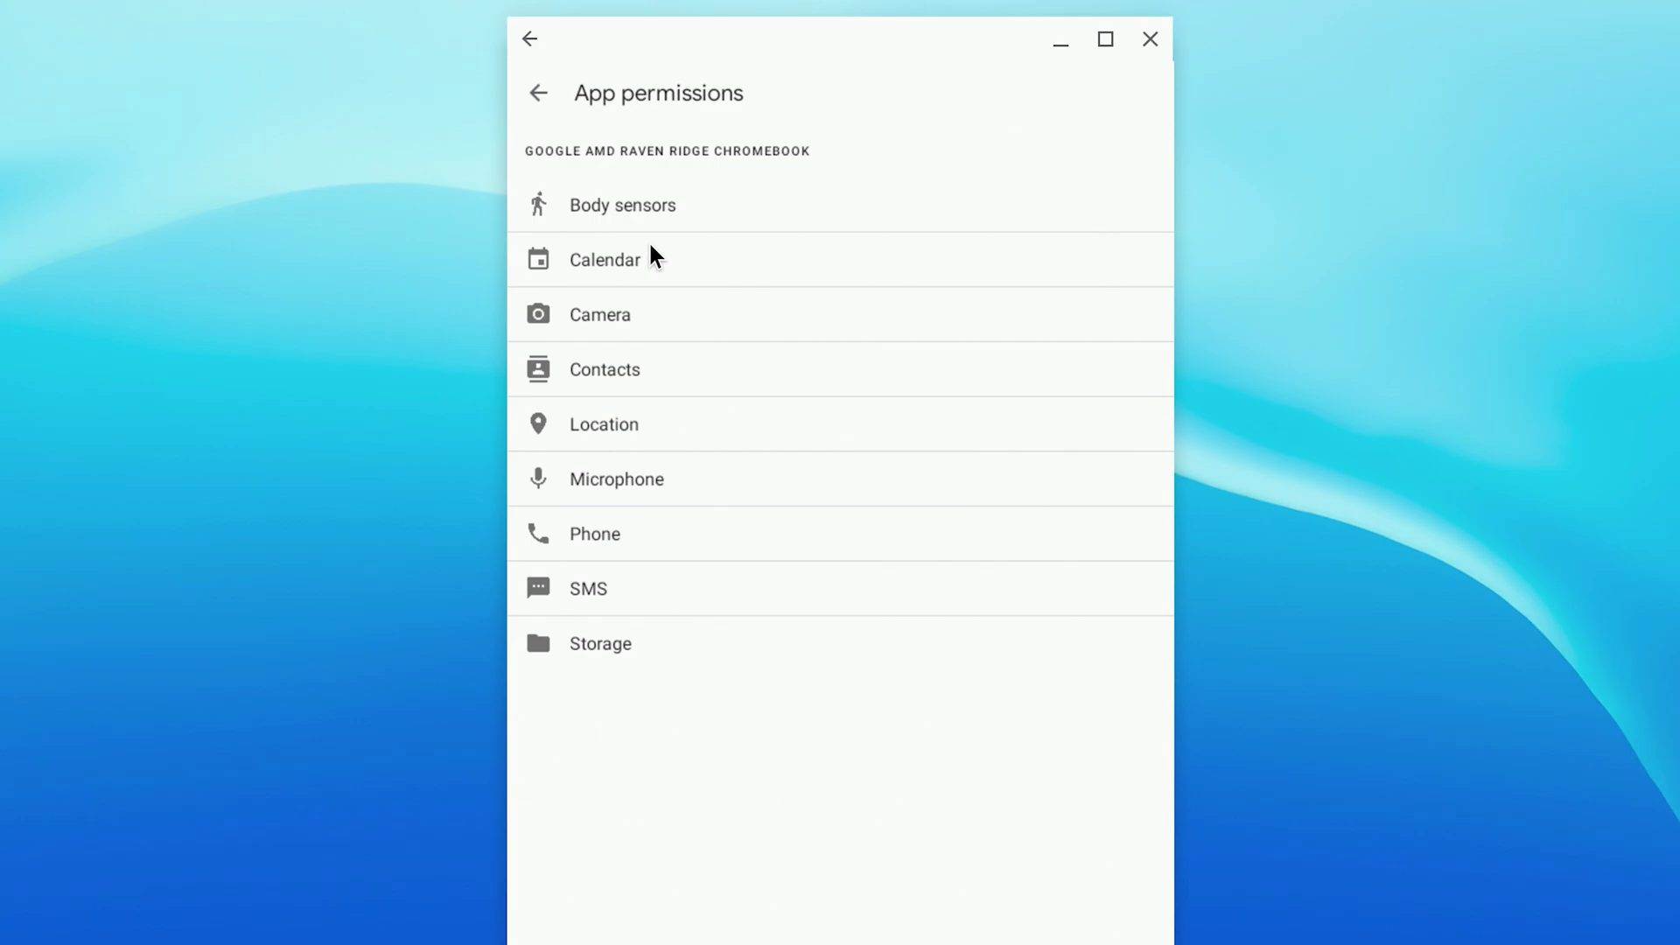
left_click(692, 369)
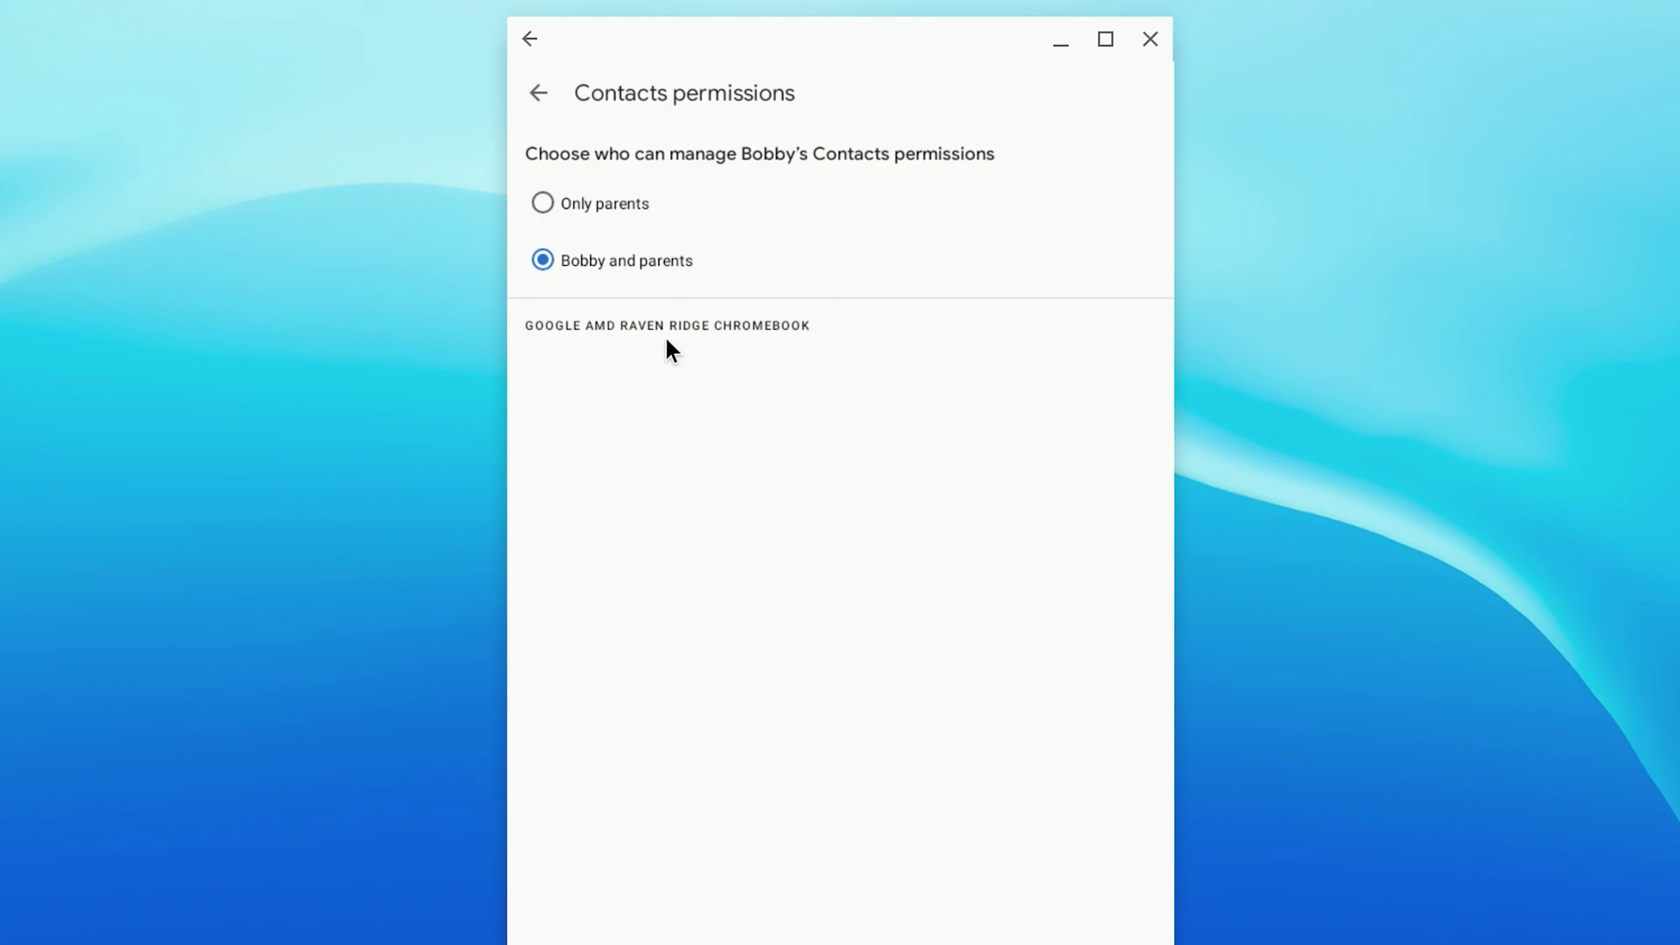
left_click(595, 209)
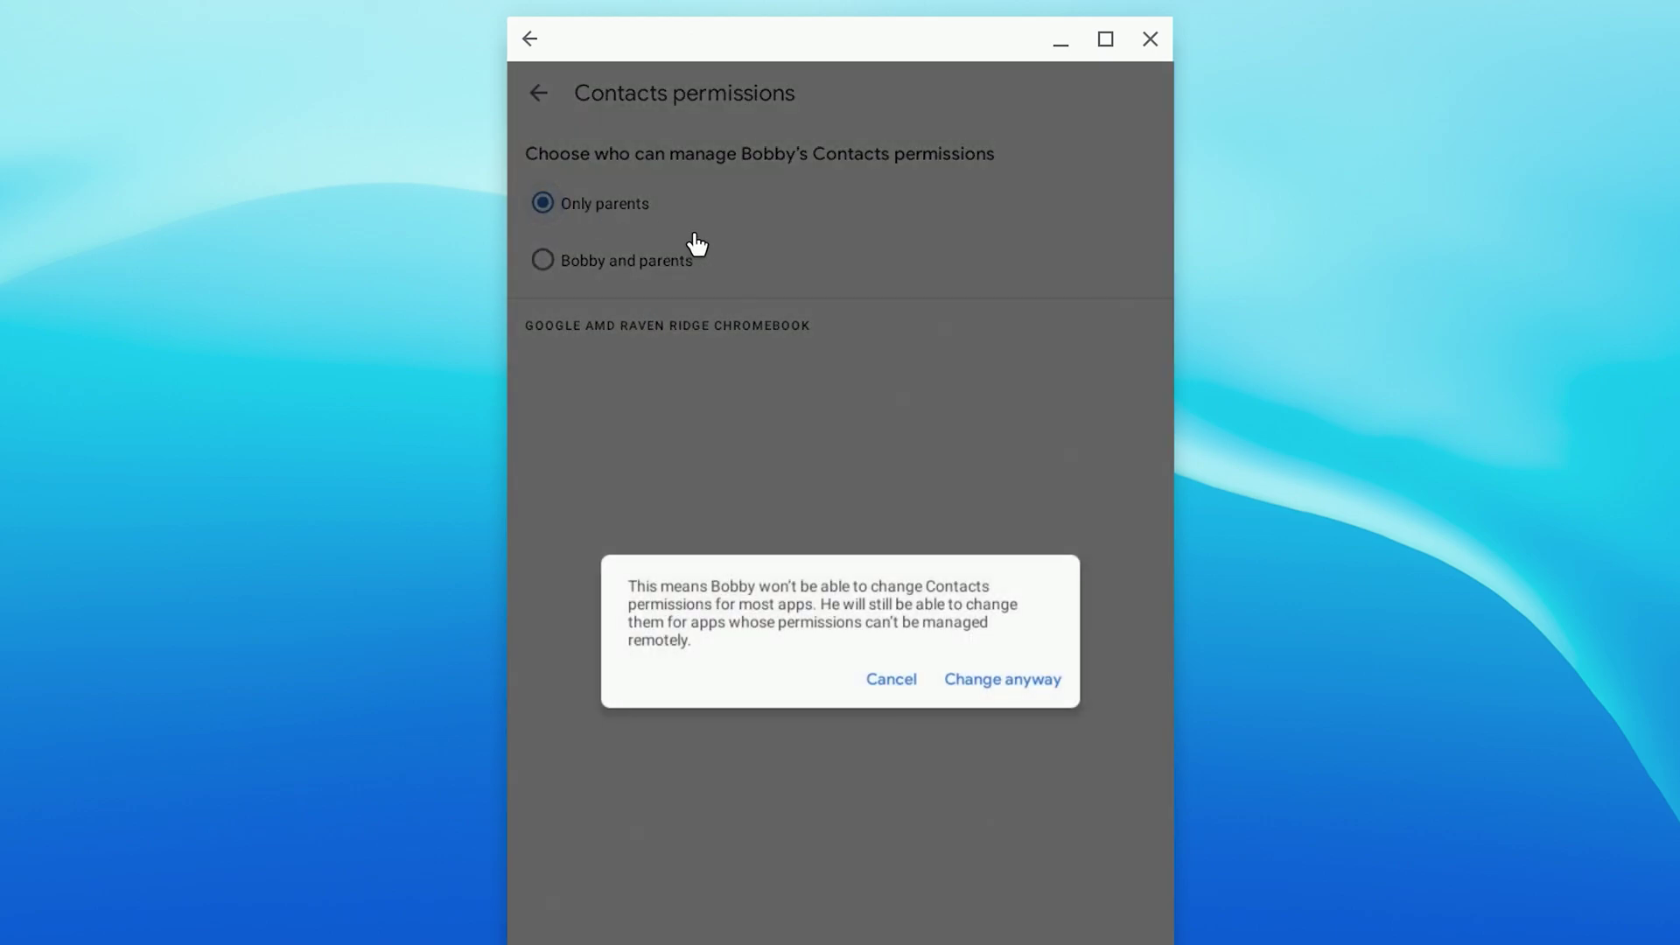
left_click(994, 681)
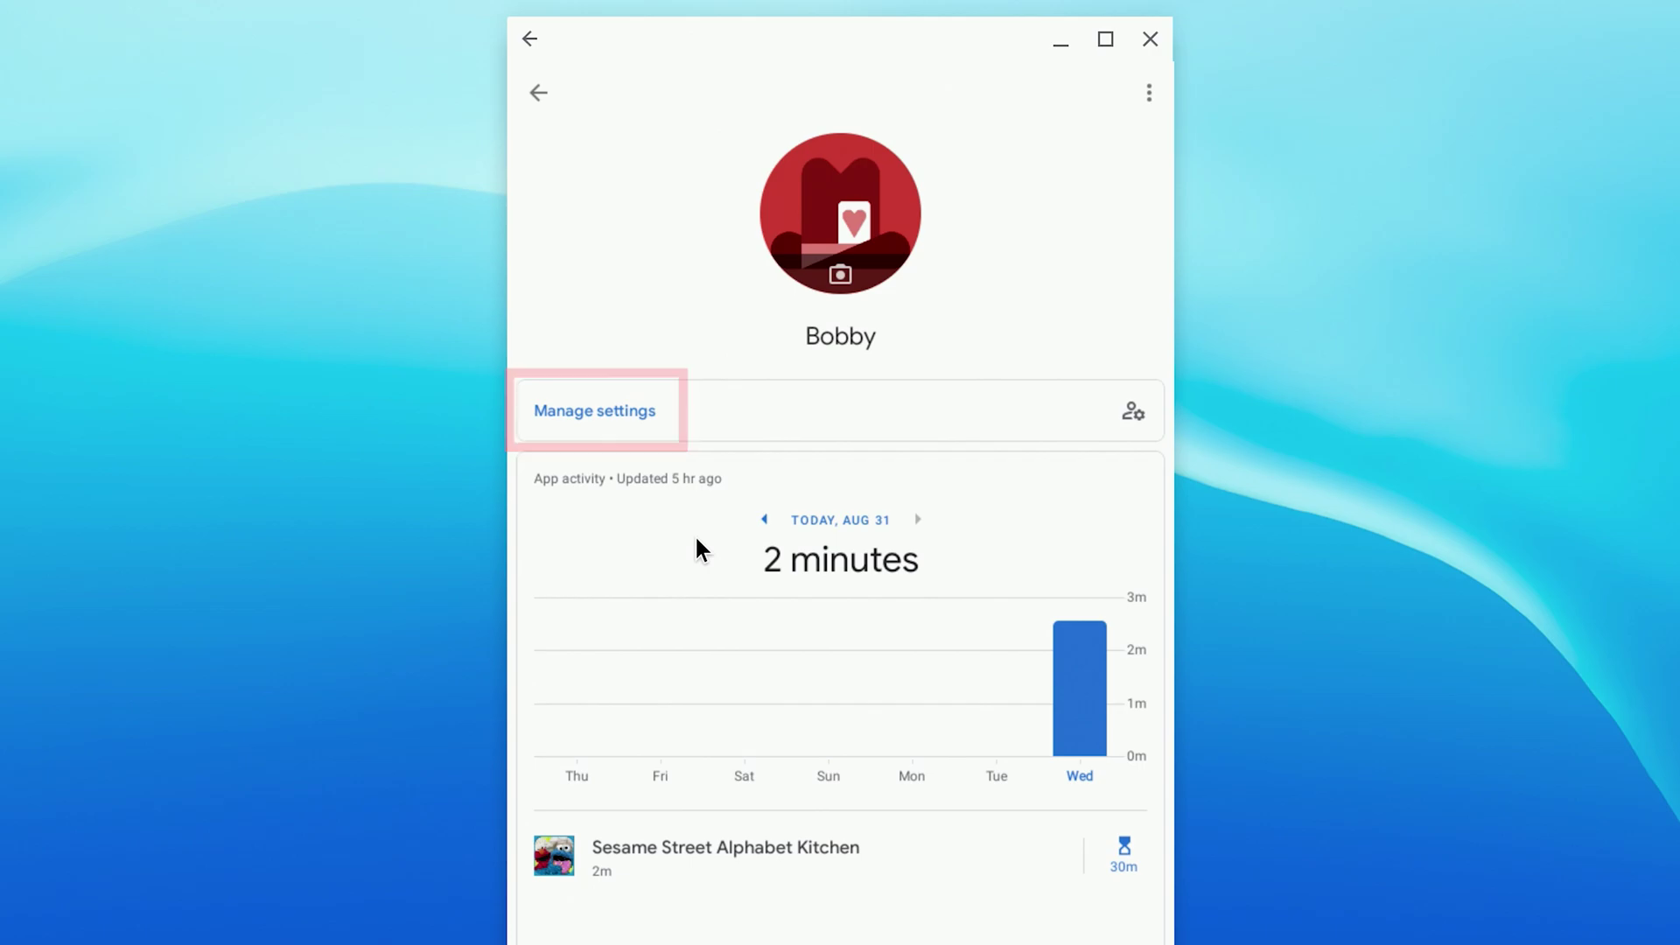
Step: Open the child's Google Play restrictions and review the purchase approval options
left_click(600, 410)
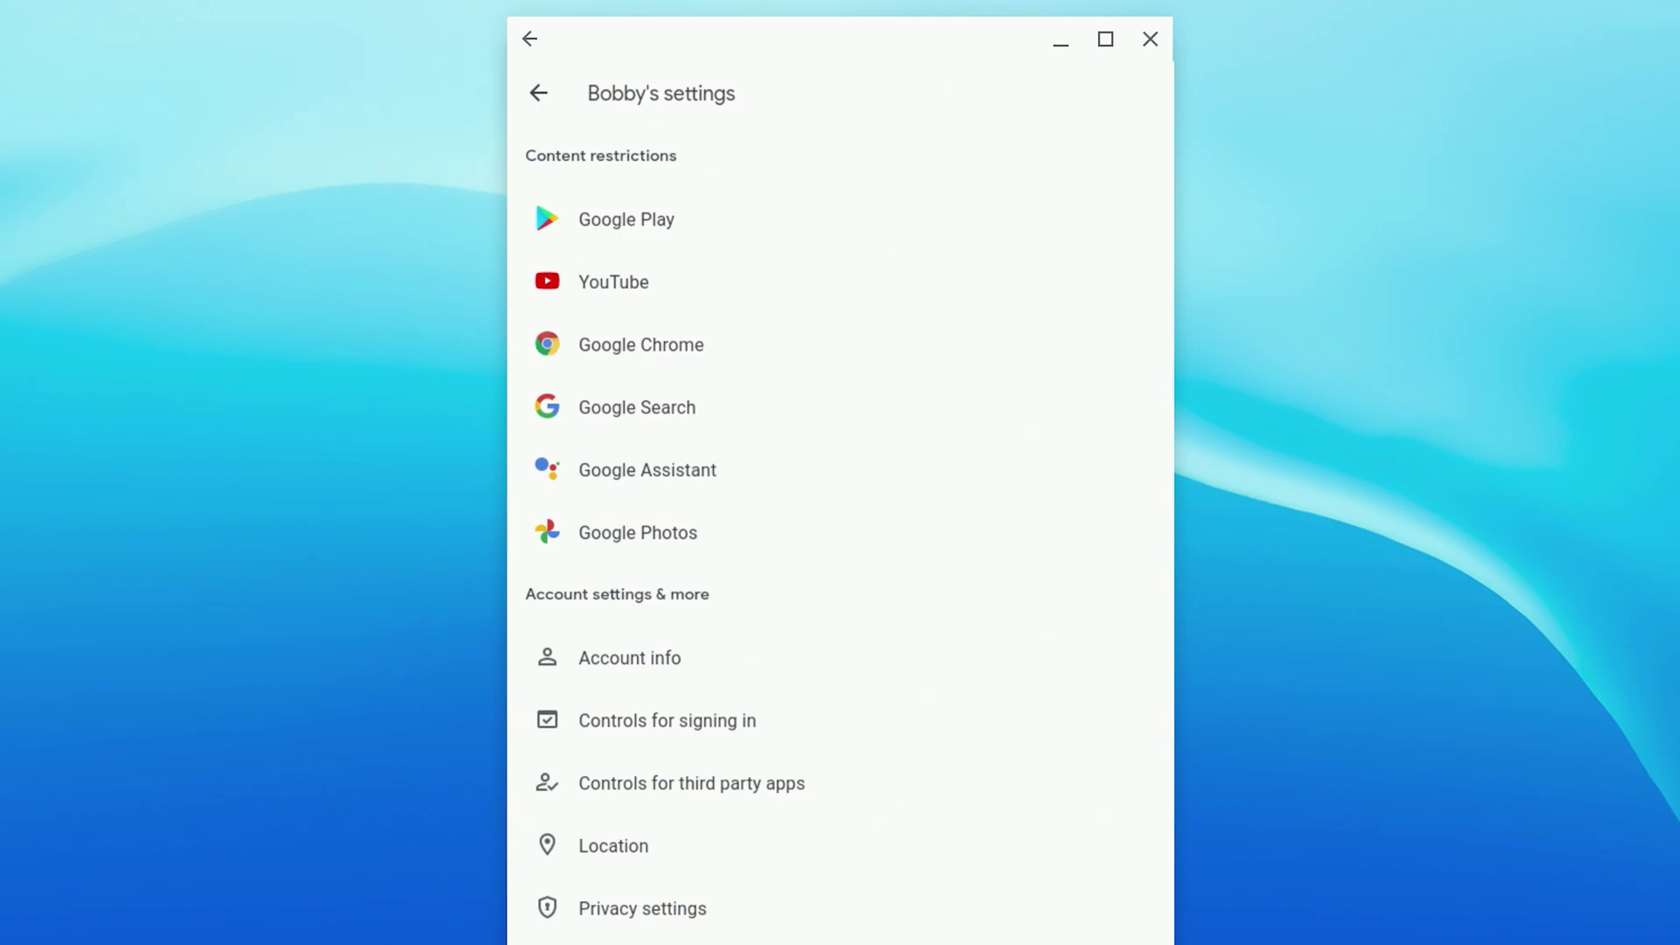
left_click(536, 250)
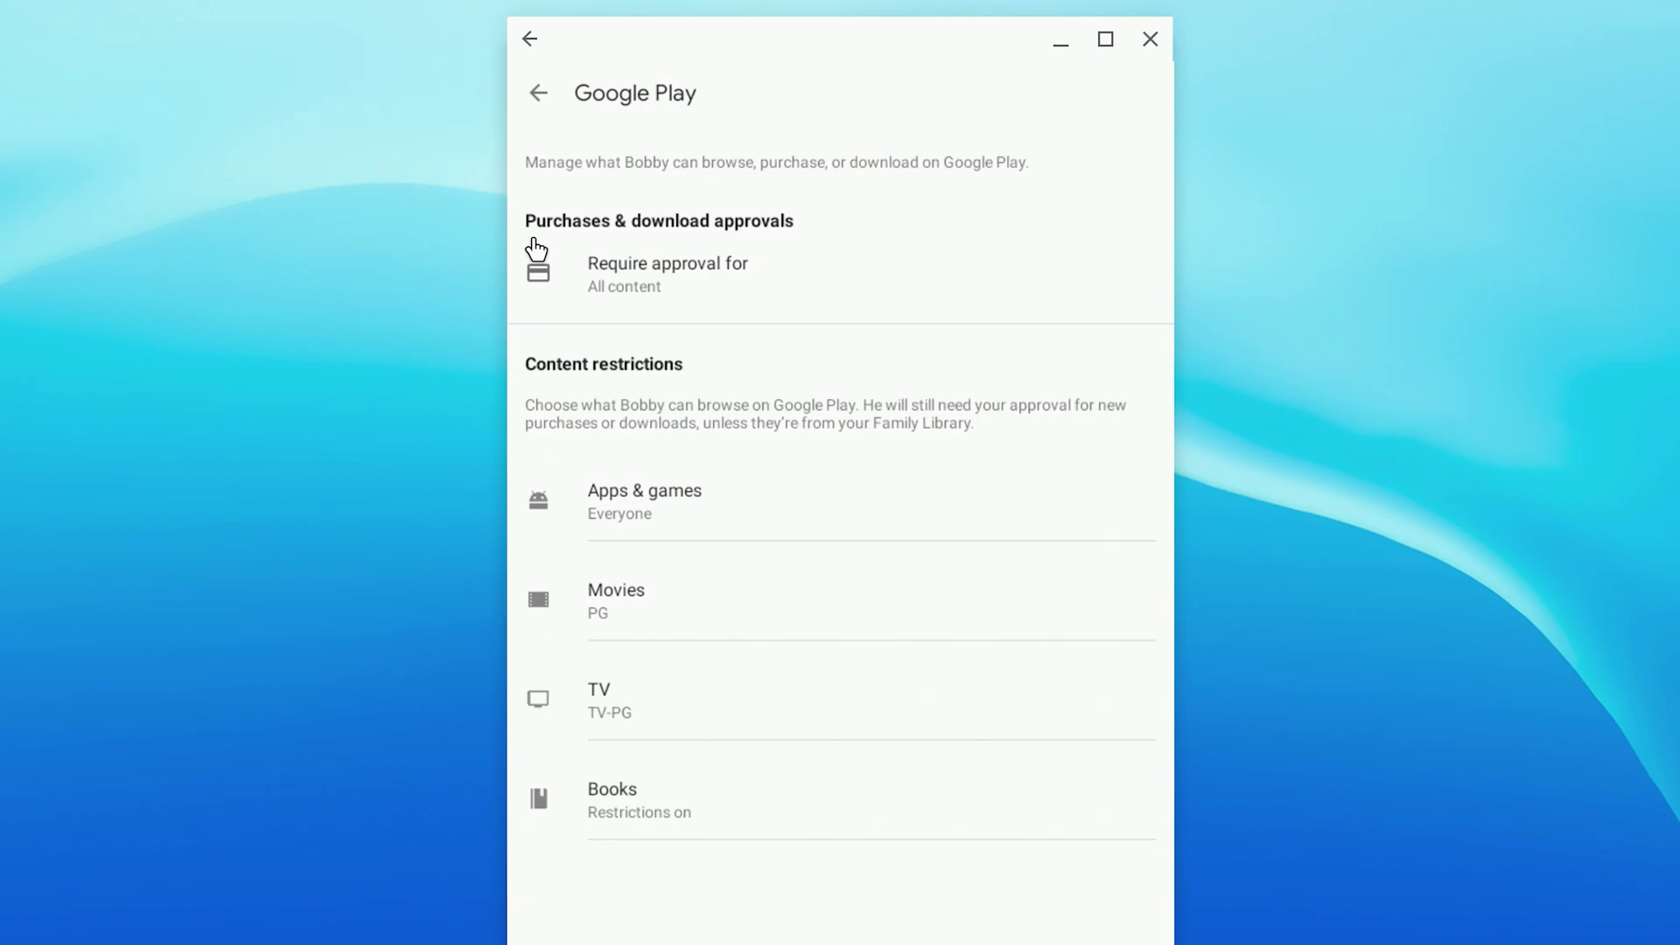
left_click(617, 269)
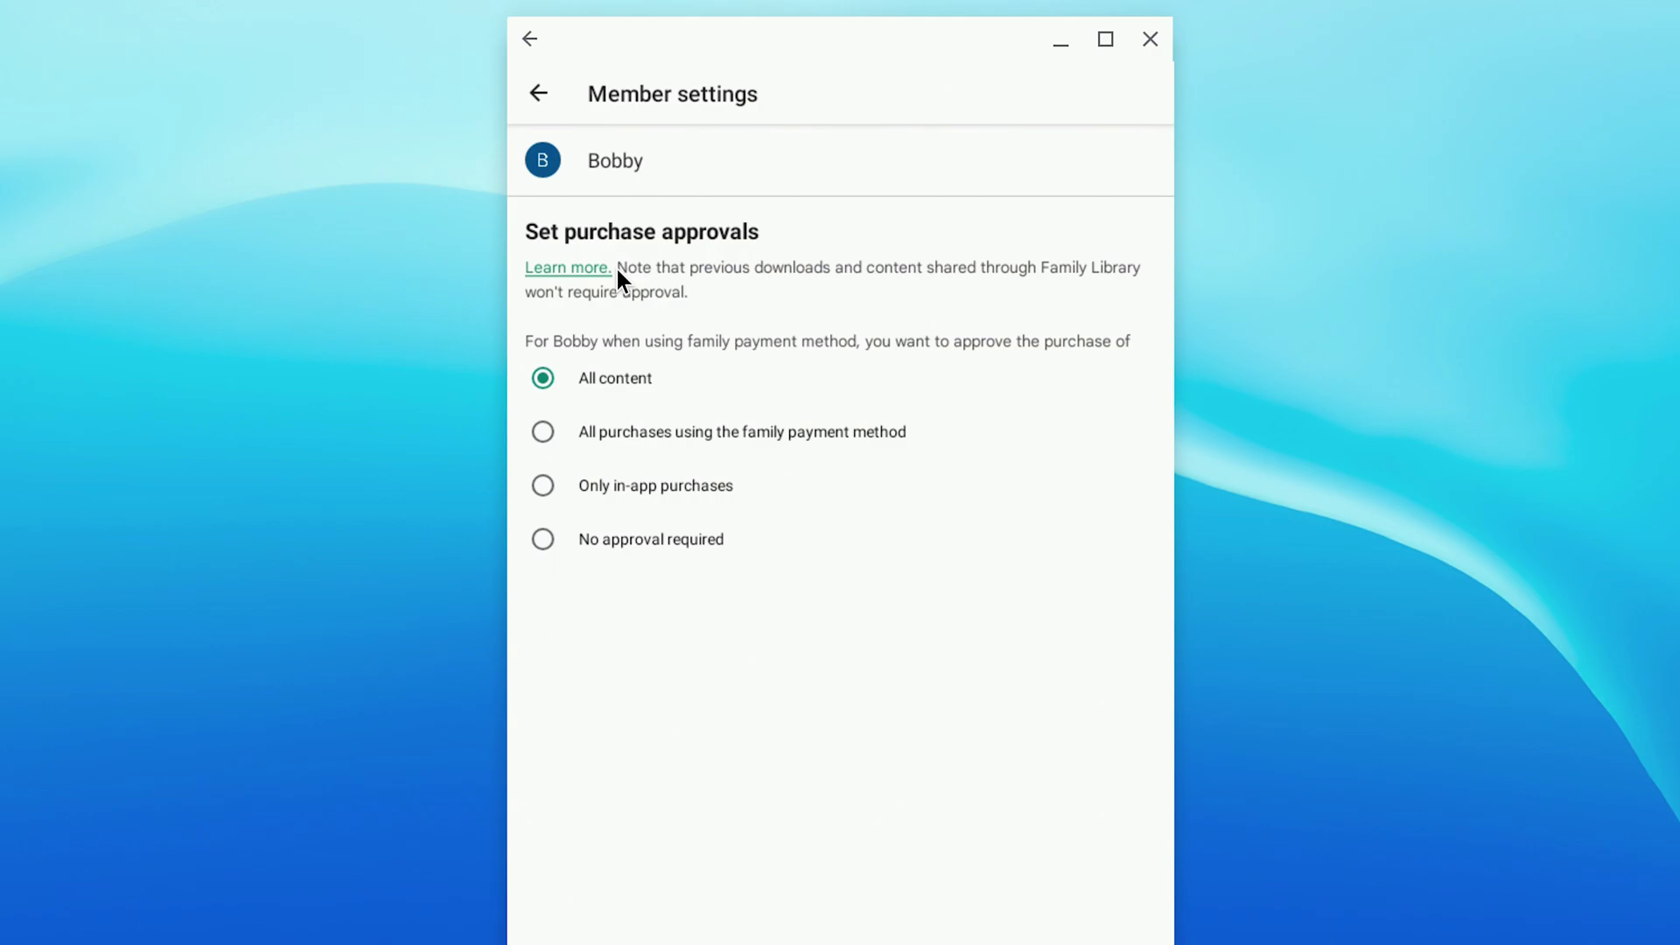
left_click(530, 98)
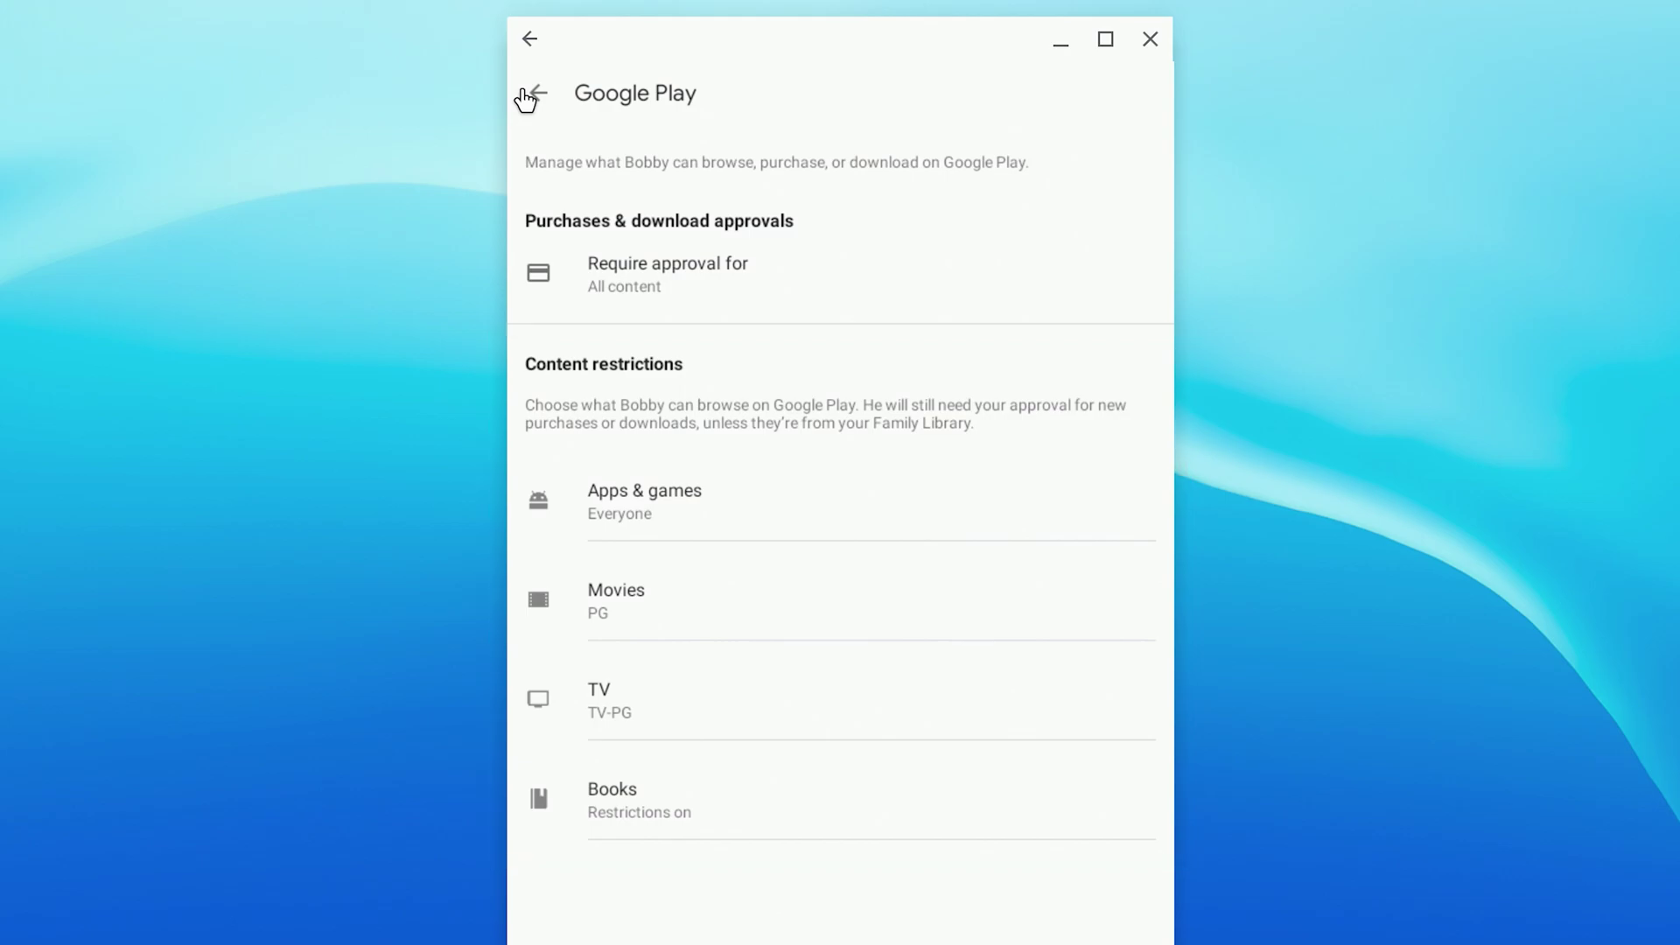
Step: Set the apps and games rating limit to Everyone 10+
left_click(731, 507)
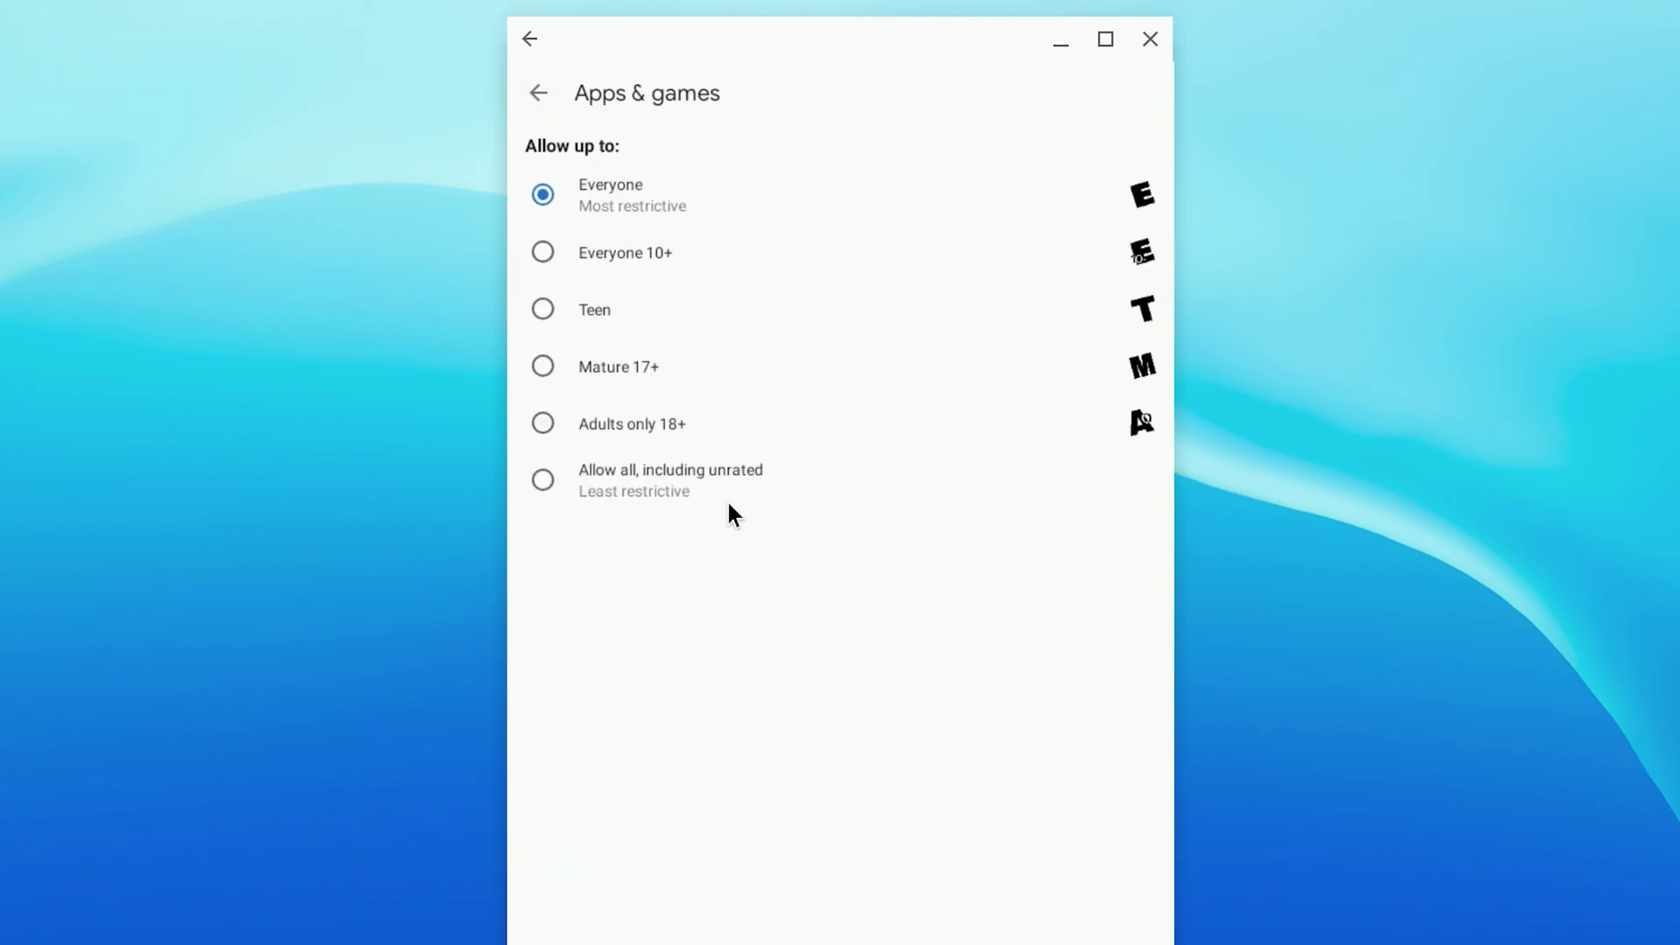
left_click(541, 252)
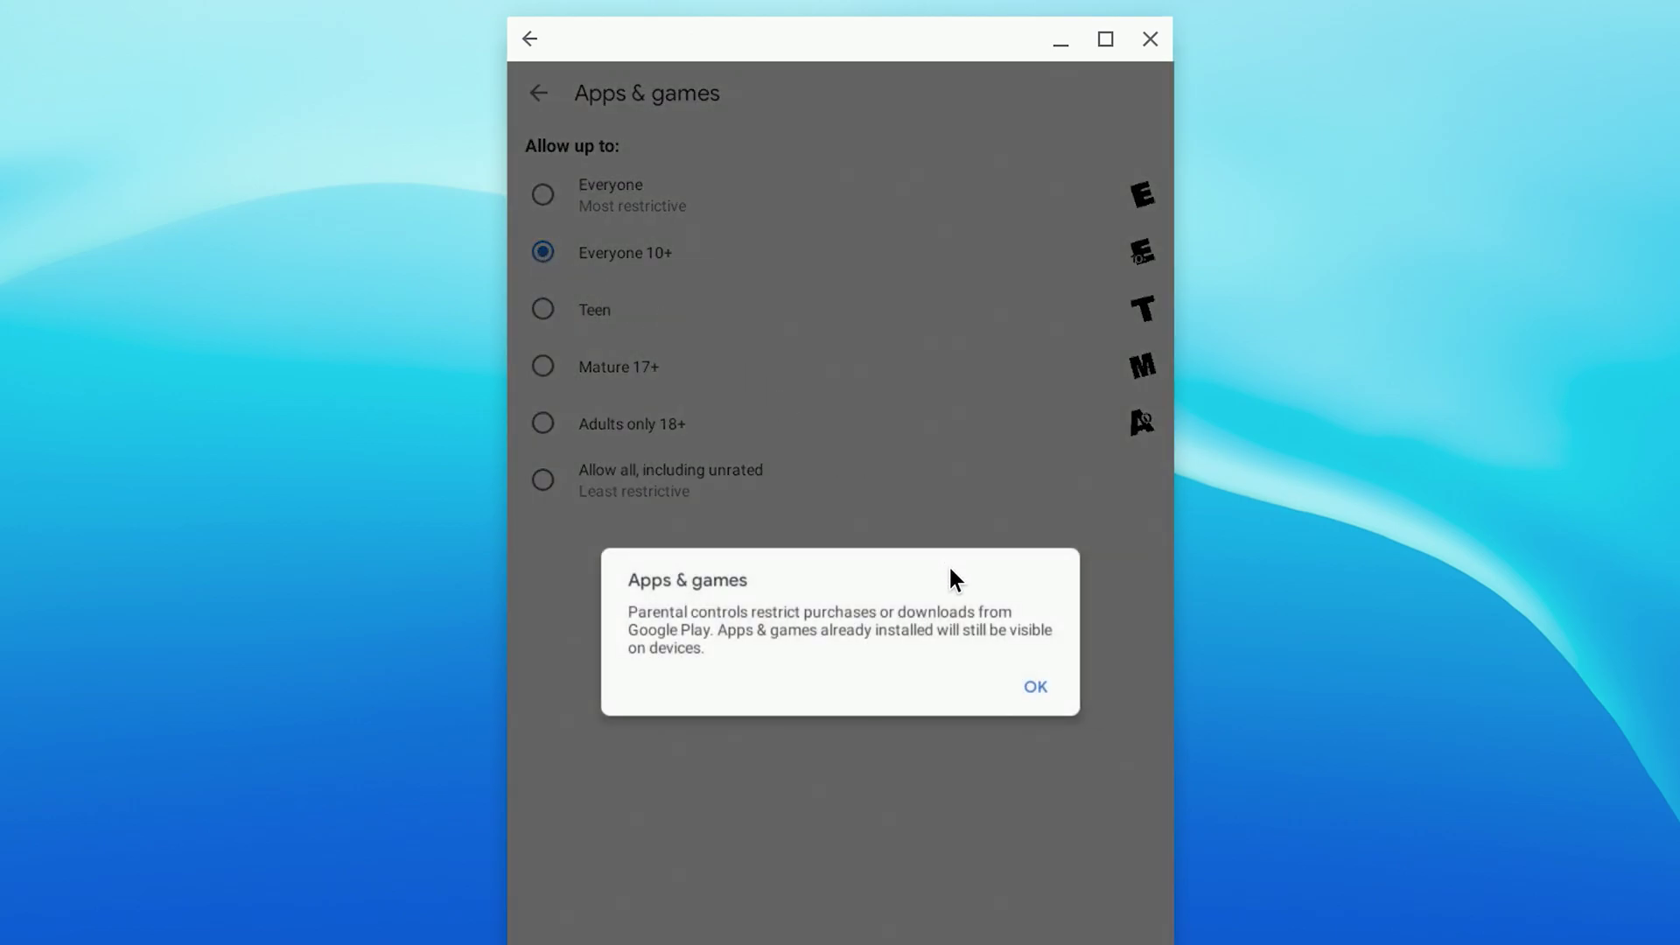
left_click(1029, 686)
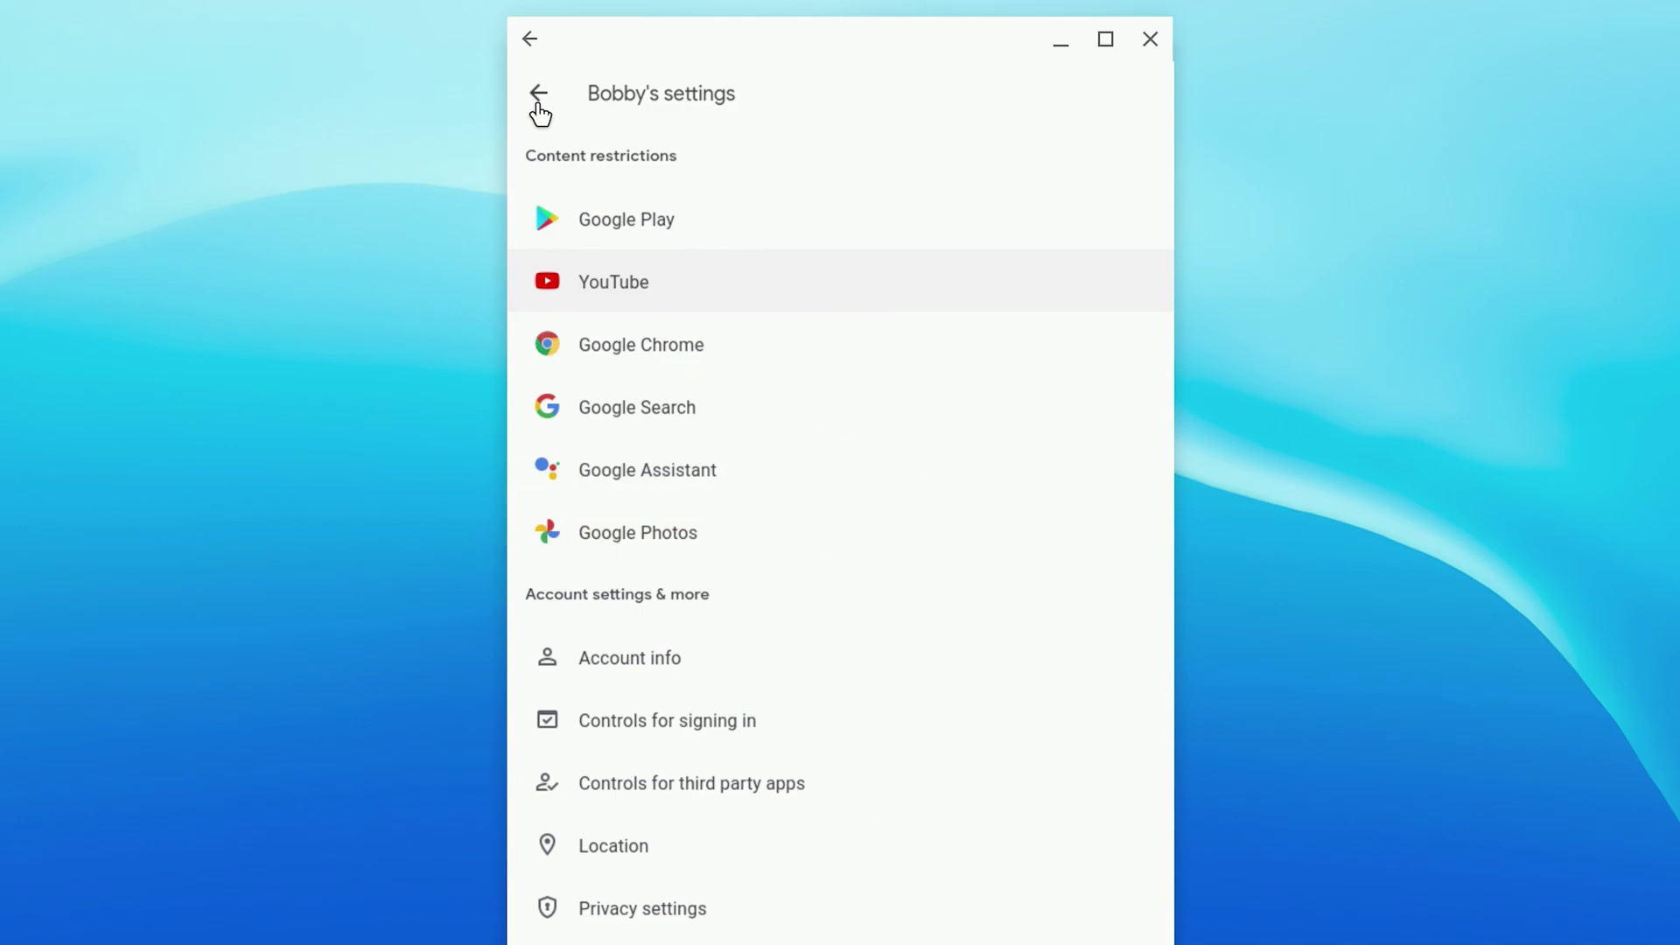
Step: Restrict the child's Chrome to approved sites only and open the empty Approved sites list
left_click(765, 350)
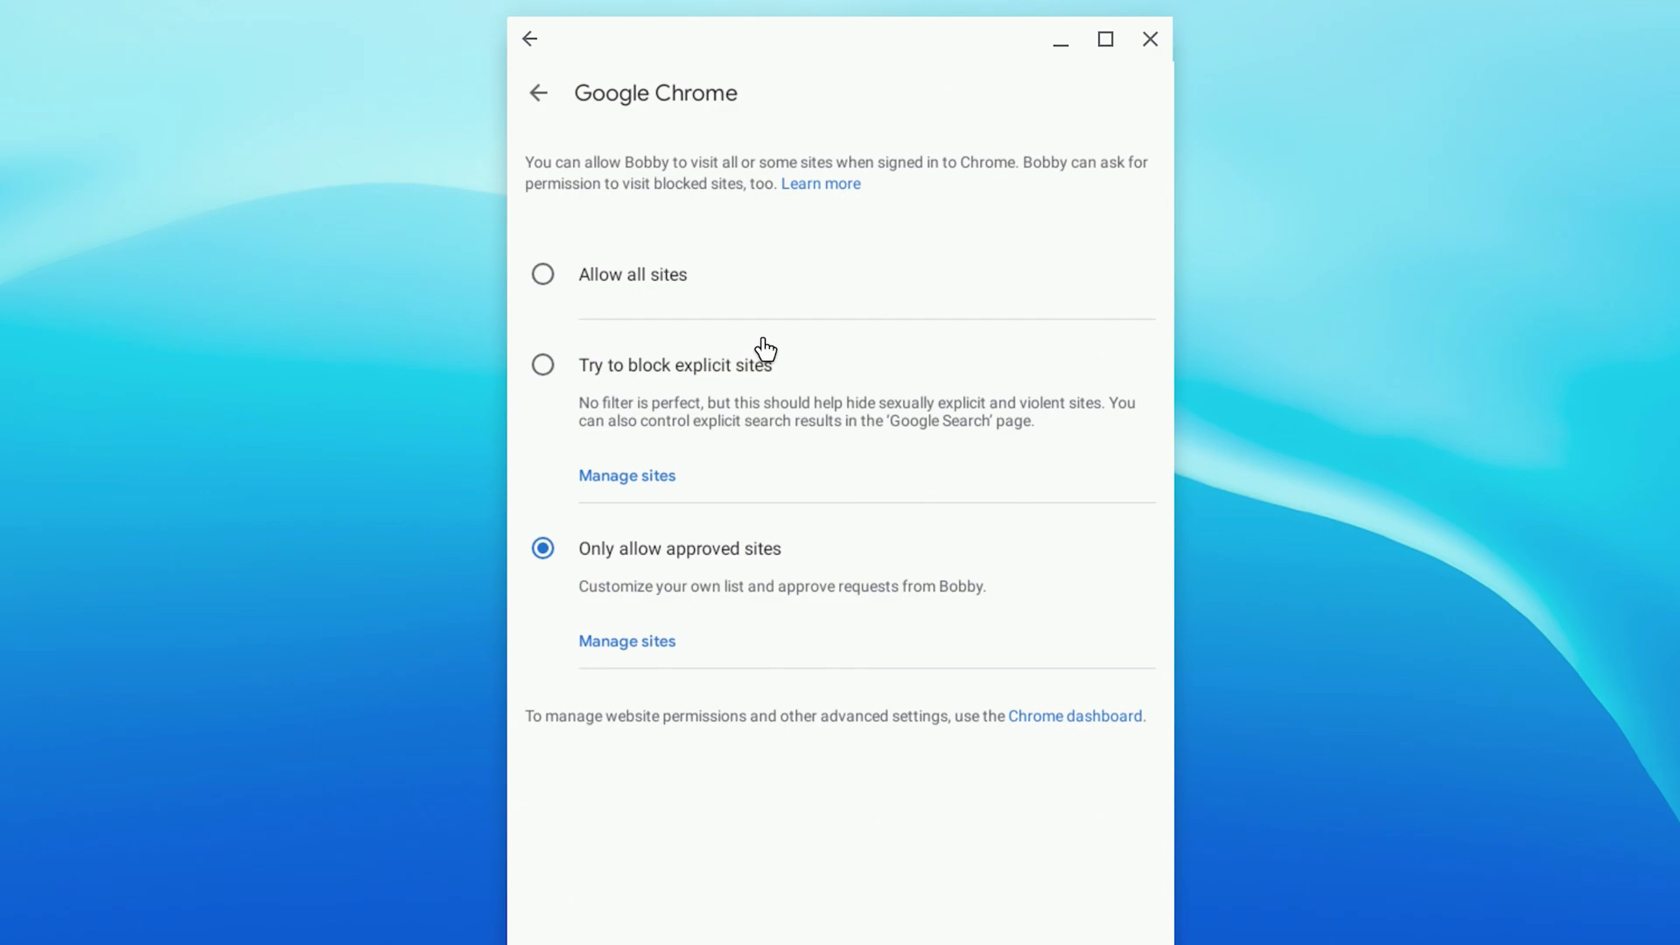
left_click(733, 369)
left_click(671, 554)
left_click(643, 641)
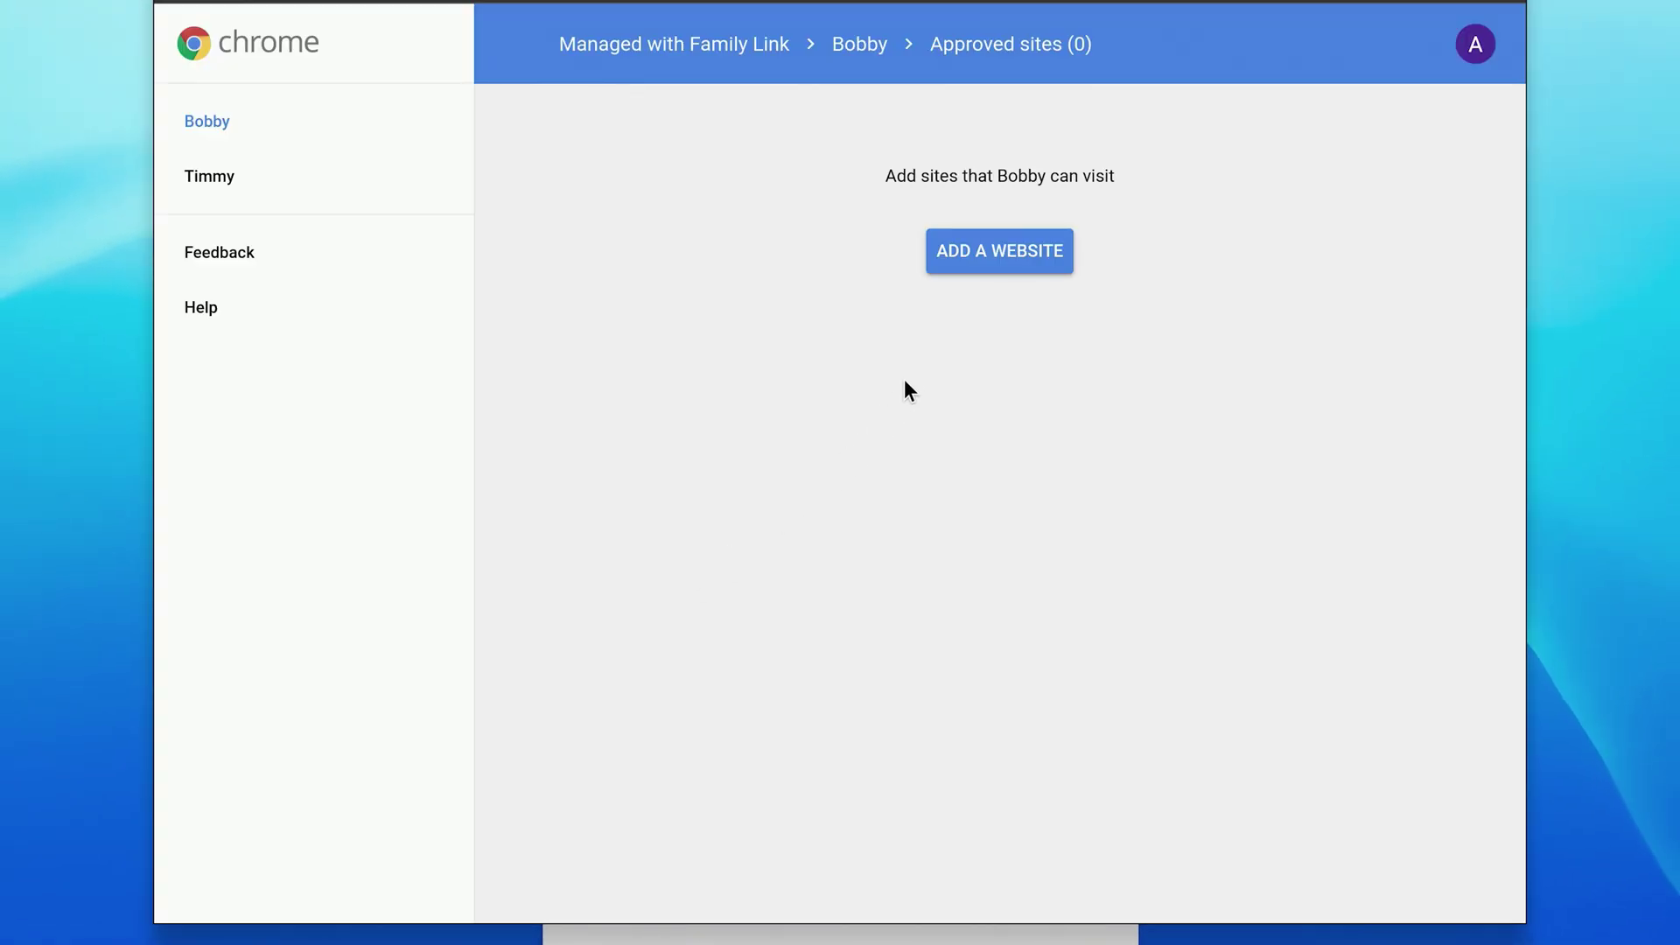
Step: Add abcmouse.com as an approved website for the child
left_click(975, 277)
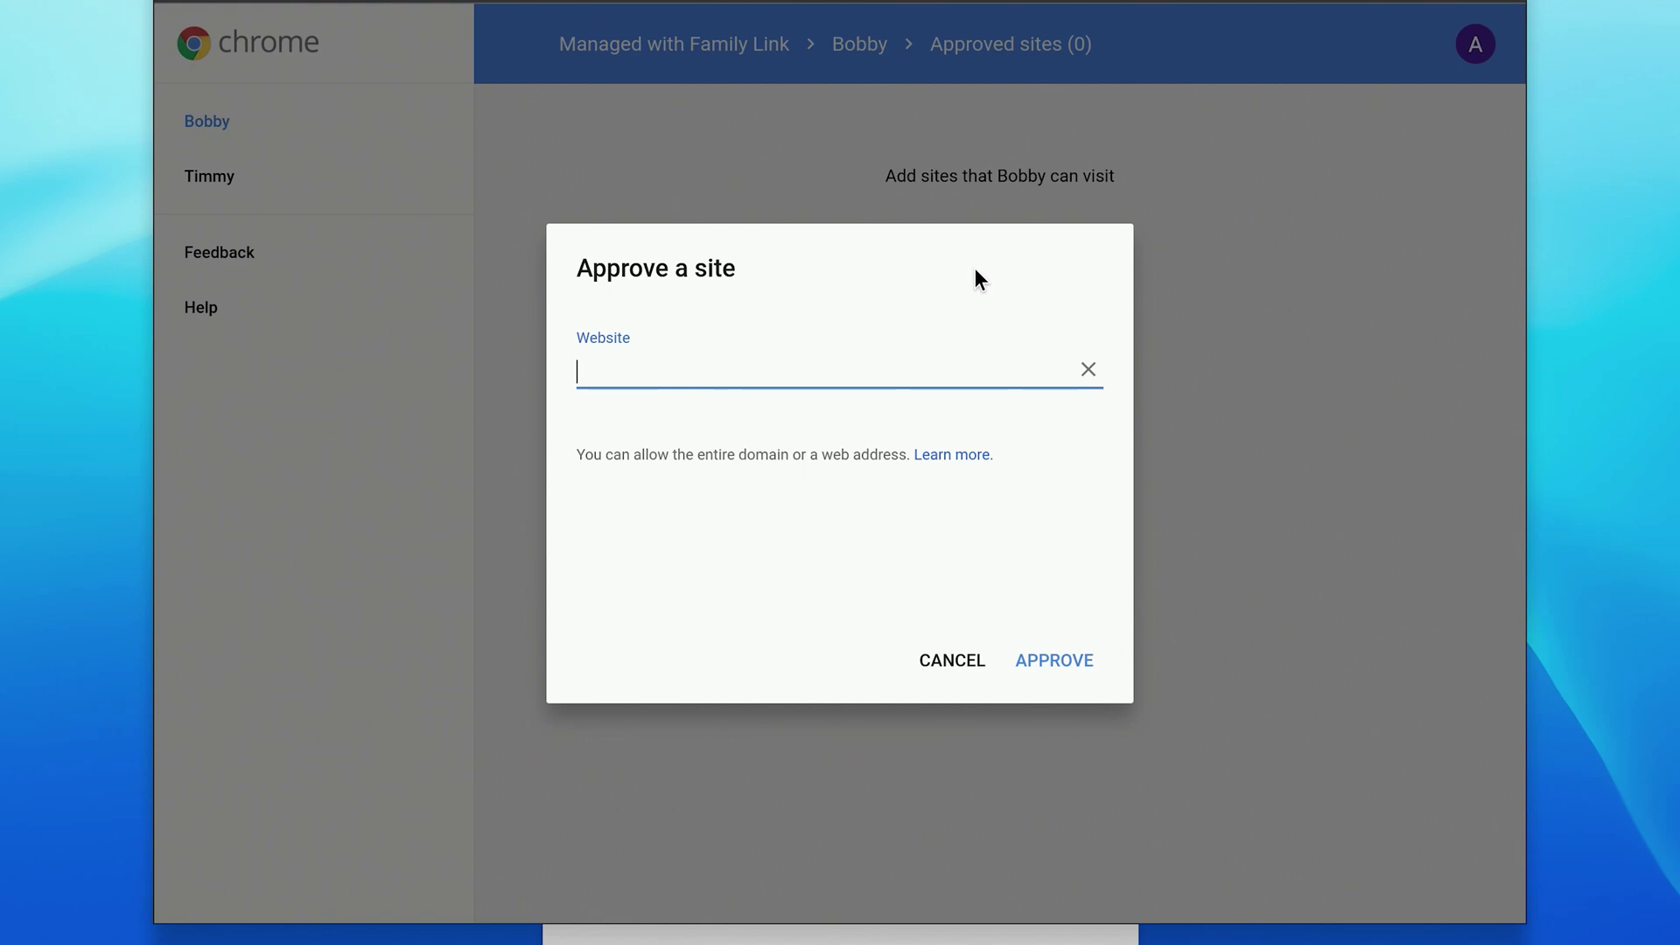
type("abcmouse.com")
left_click(1080, 666)
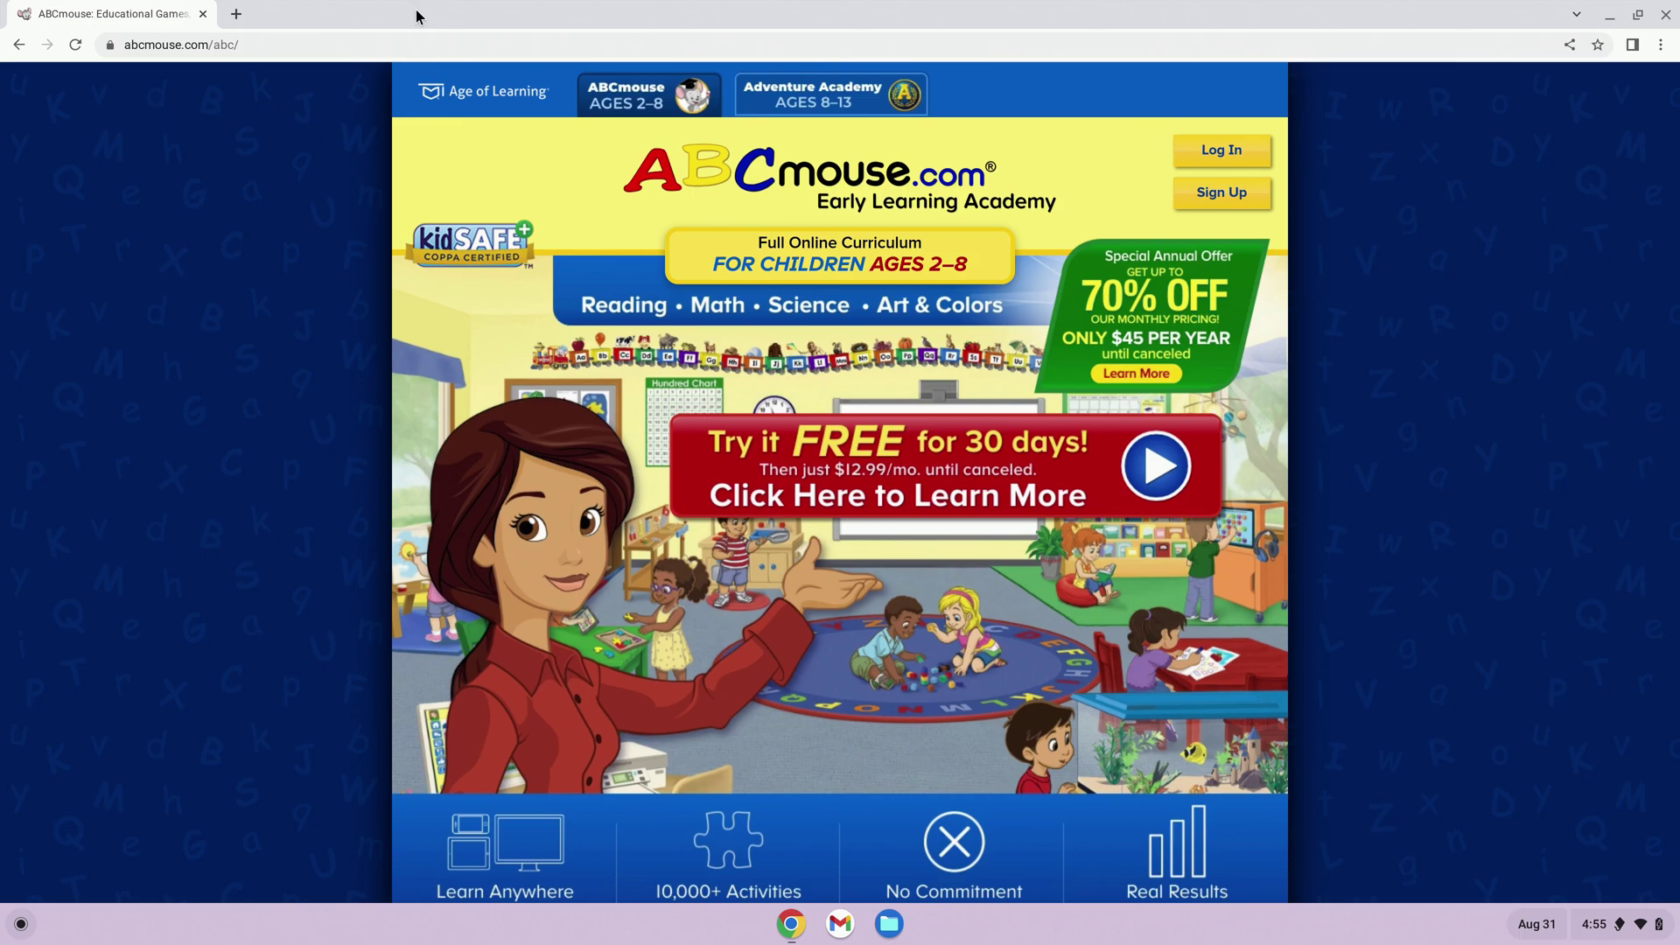
Step: As the child, visit pbskids.org in a new tab and ask the parent for permission
left_click(237, 15)
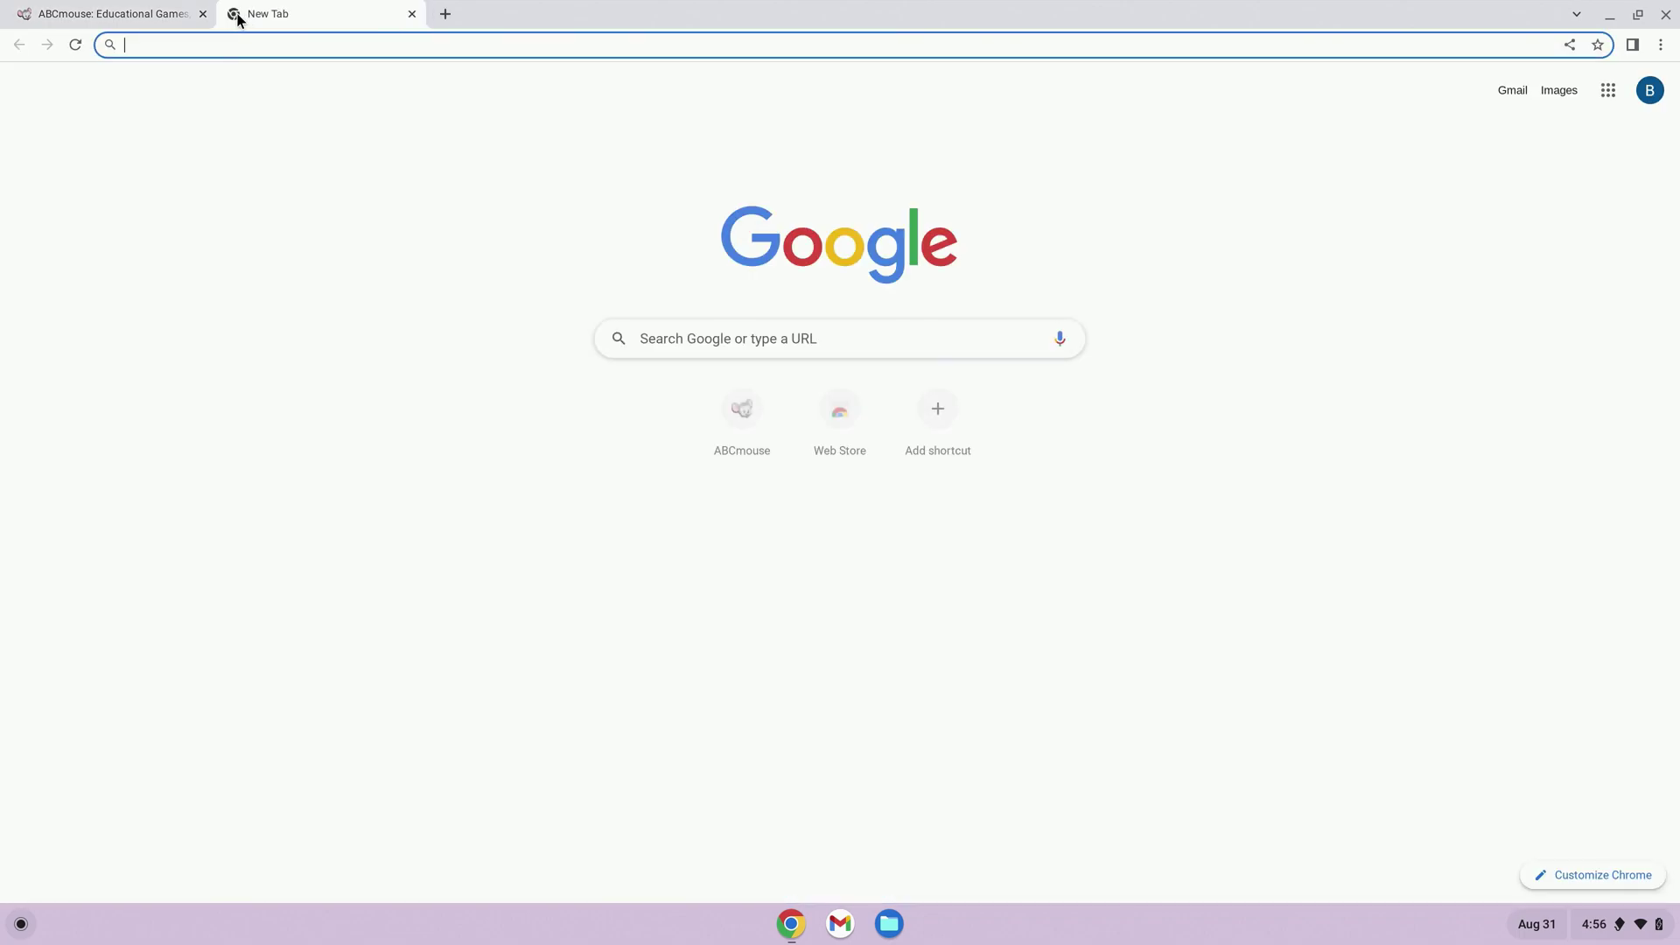
type("pbskids.org")
key("Return")
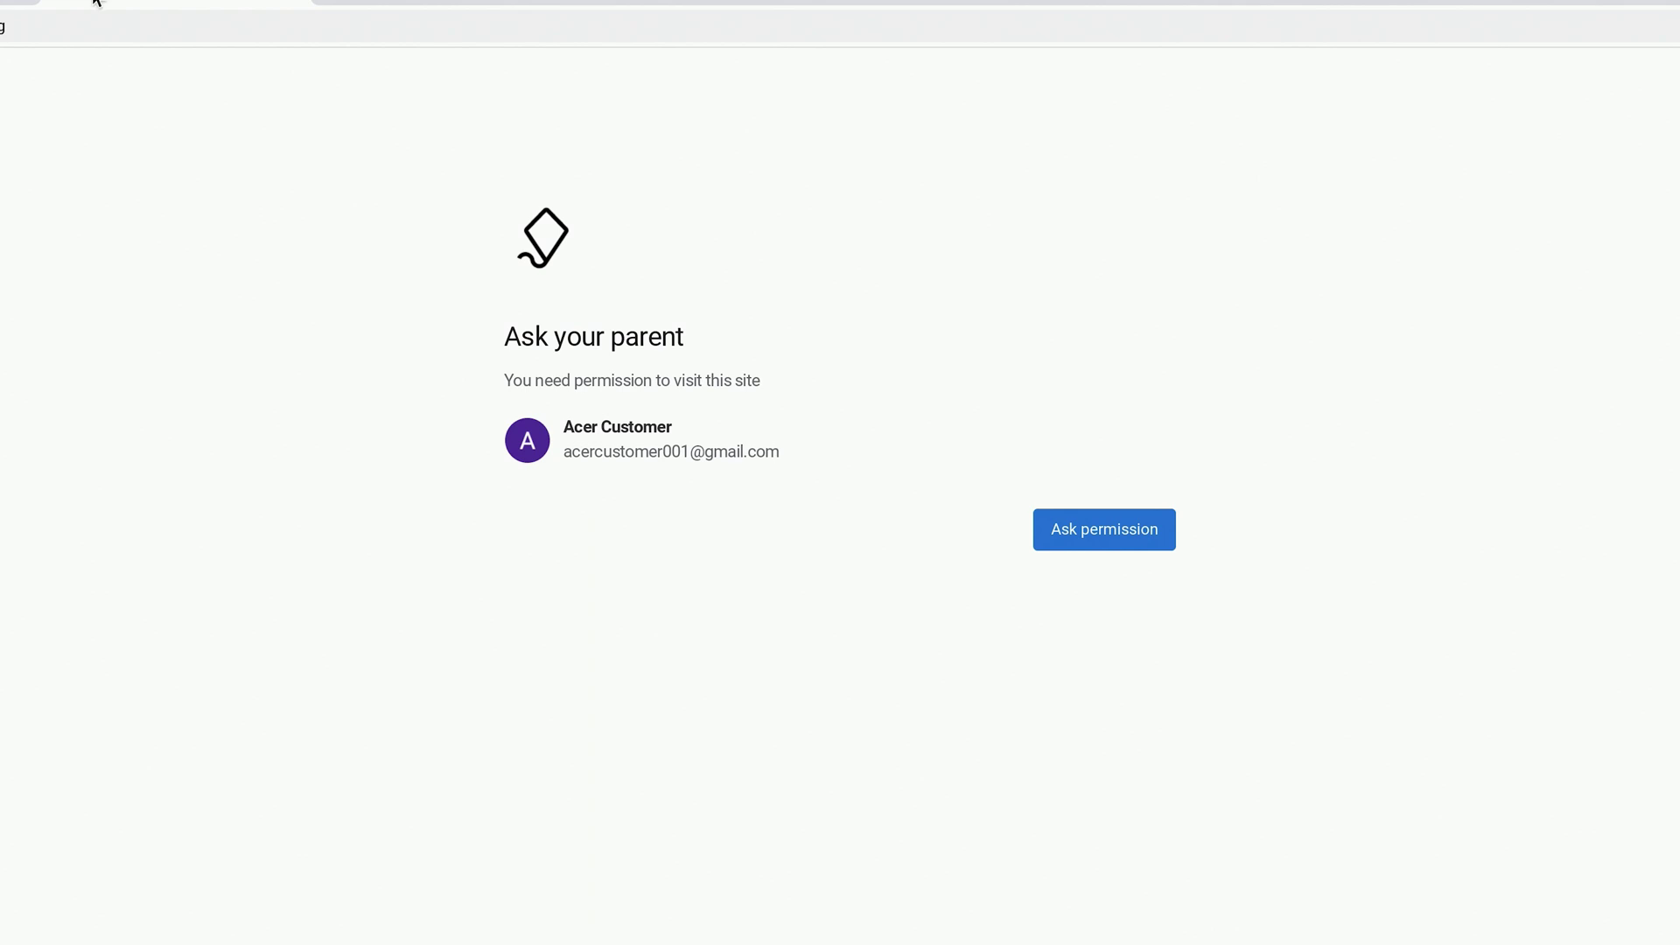
left_click(1082, 542)
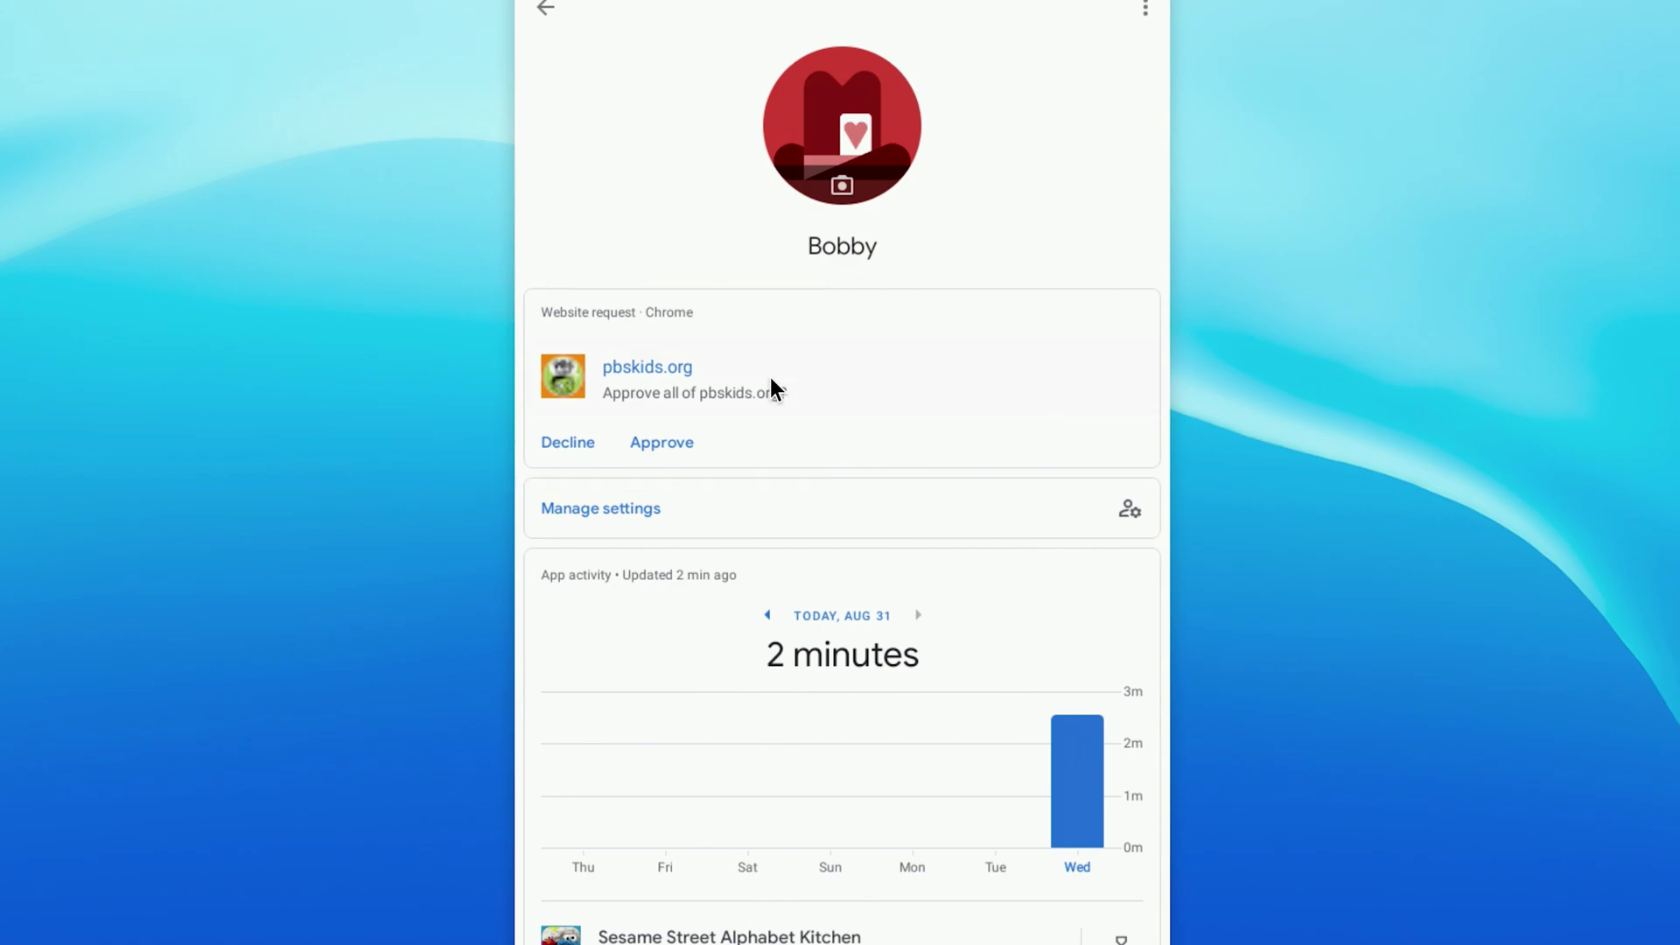
Step: Approve the child's pending request for pbskids.org
left_click(677, 459)
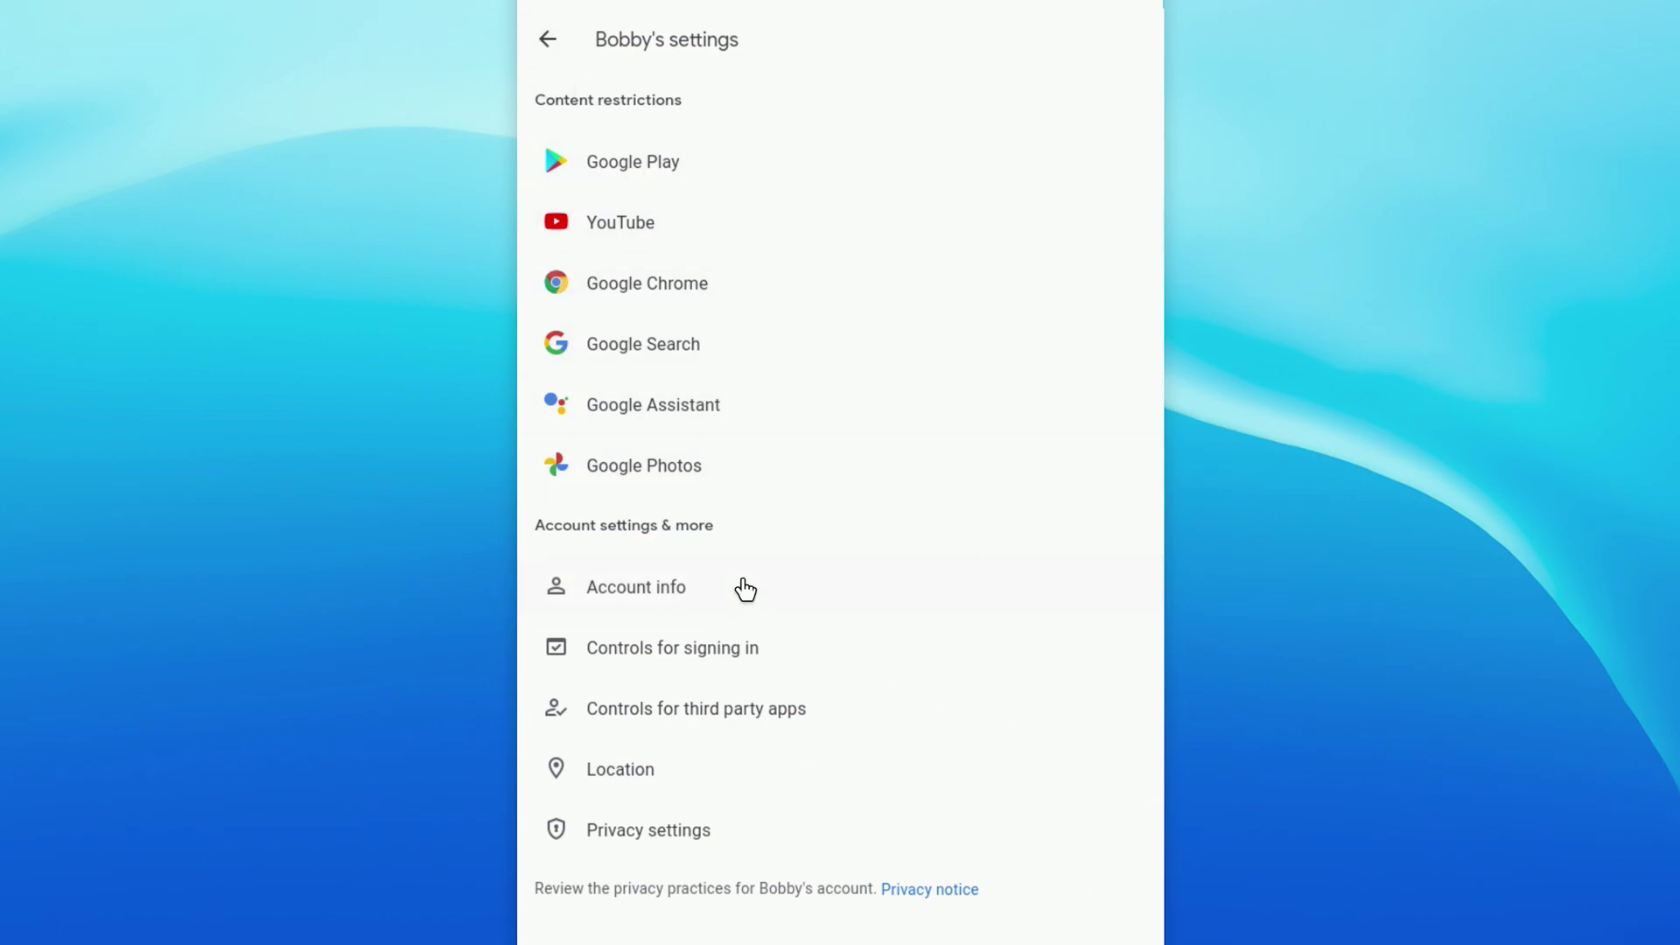
Step: Open the child's sign-in controls for third-party apps, set to ask every time
left_click(744, 633)
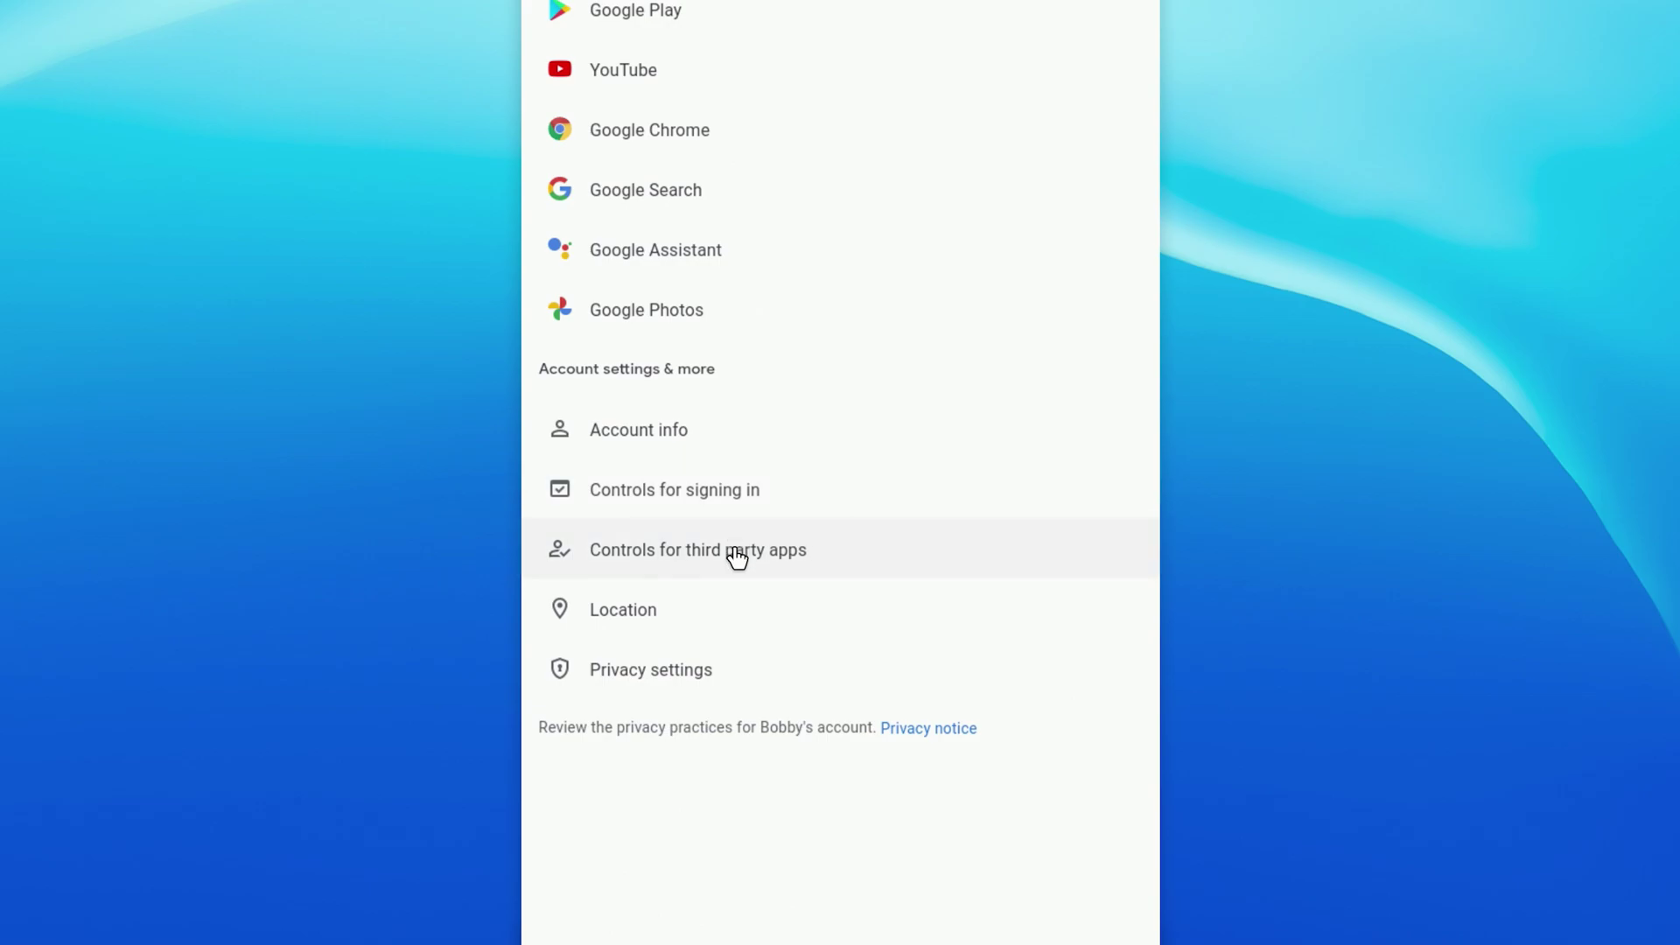
left_click(735, 549)
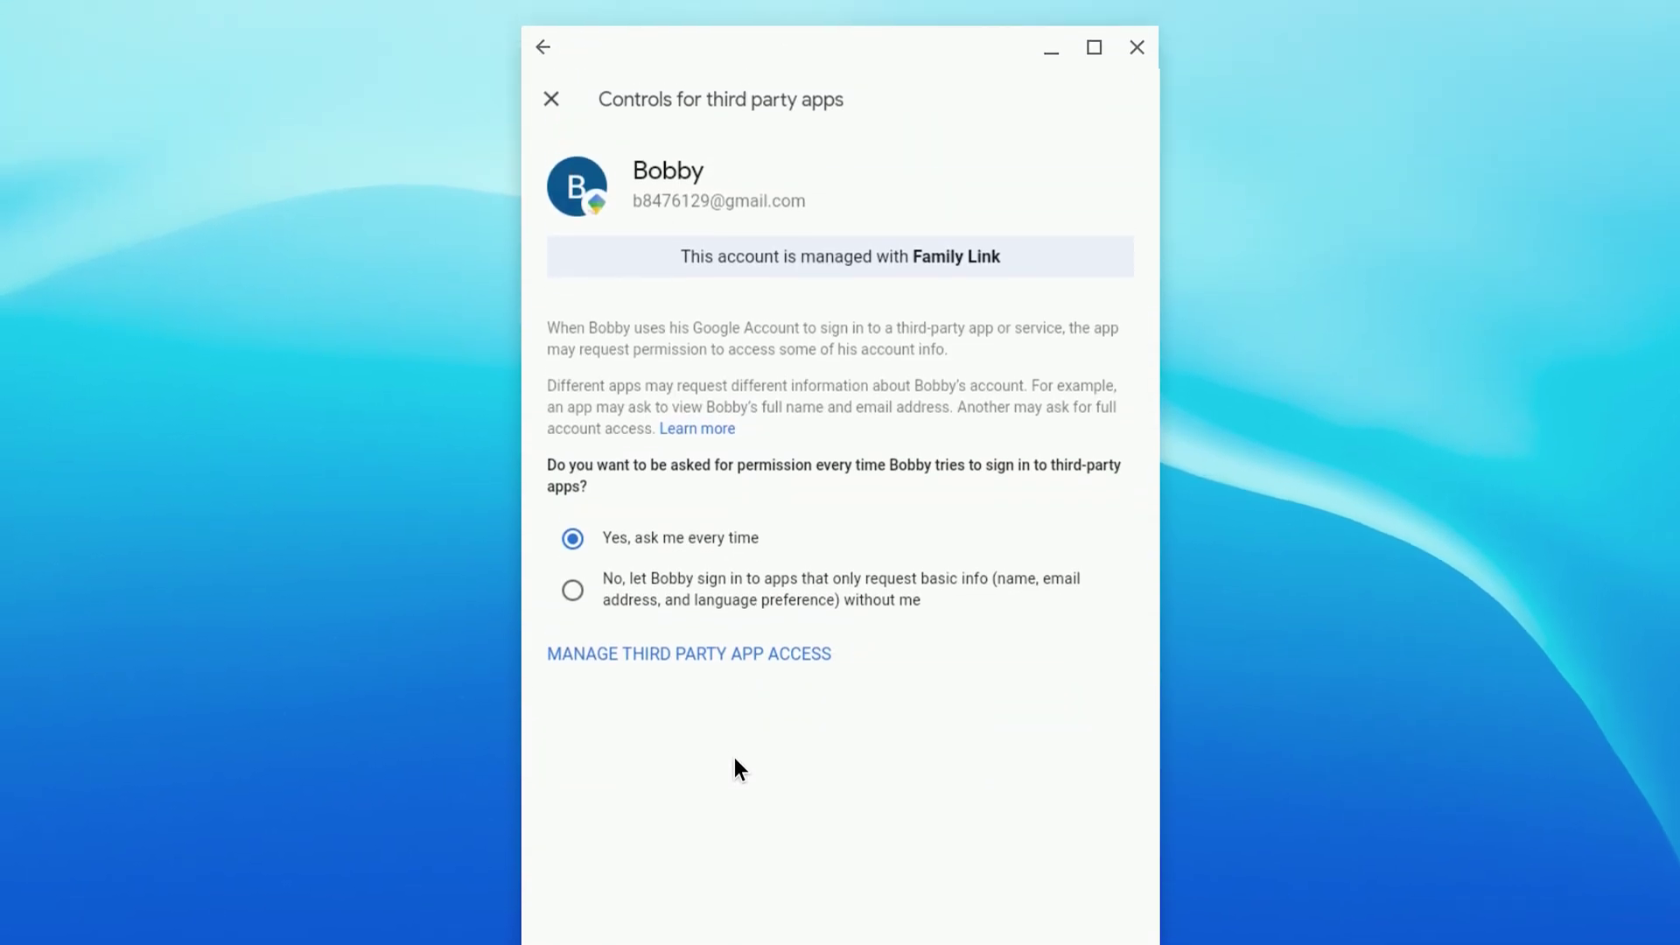